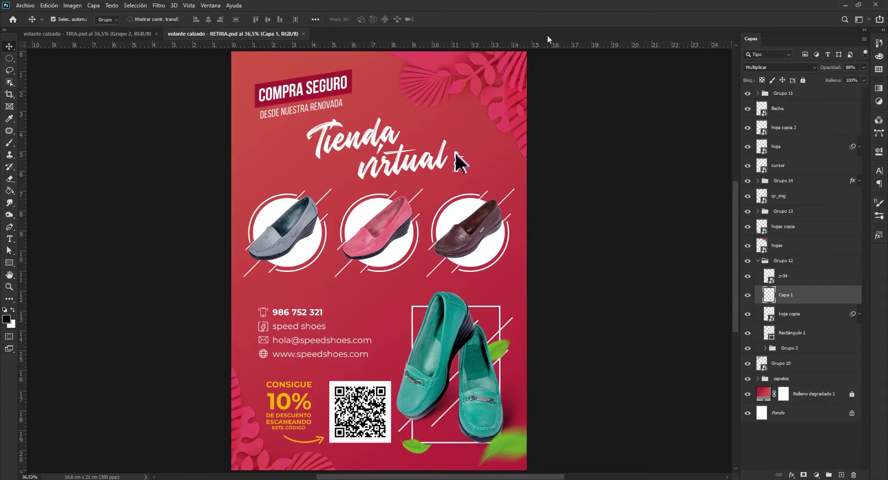
Open the RETIRA flyer's contact details text with the Type tool and commit it.
{"action": "scroll", "coordinate": [299, 360], "scroll_direction": "up", "scroll_amount": 1}
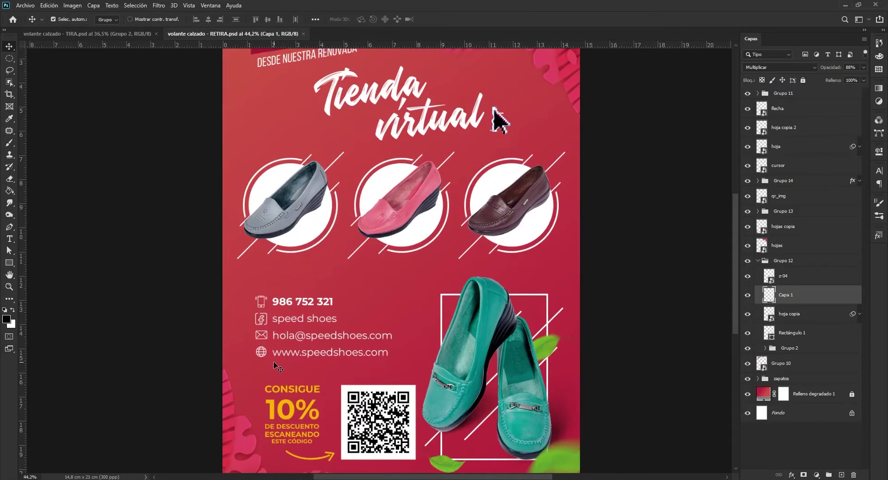
{"action": "scroll", "coordinate": [301, 356], "scroll_direction": "down", "scroll_amount": 1}
{"action": "scroll", "coordinate": [298, 332], "scroll_direction": "up", "scroll_amount": 2}
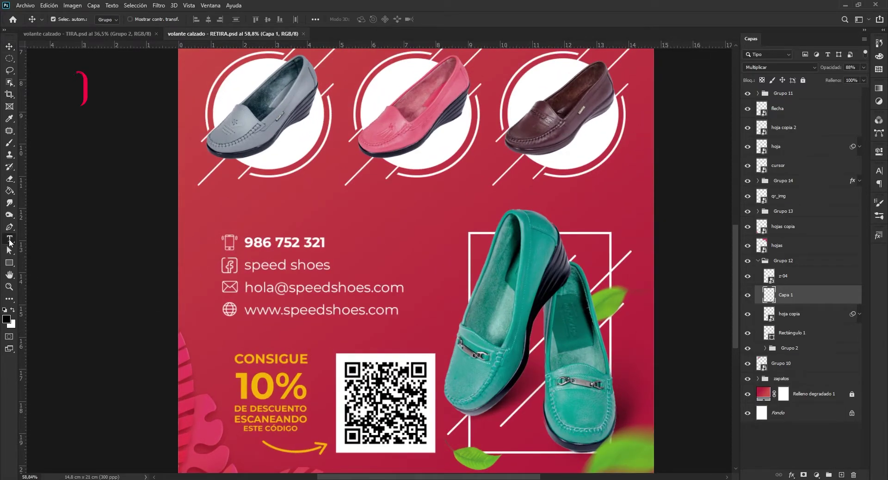
{"action": "key", "text": "t"}
{"action": "left_click", "coordinate": [310, 288]}
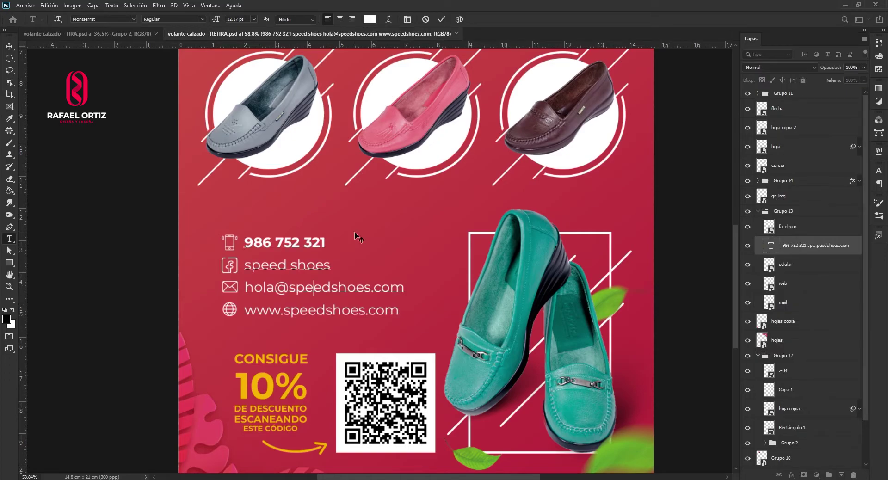
{"action": "left_click", "coordinate": [9, 47]}
Reopen the contact details text with the Type tool and commit the edit again.
{"action": "scroll", "coordinate": [403, 268], "scroll_direction": "down", "scroll_amount": 2}
{"action": "scroll", "coordinate": [403, 268], "scroll_direction": "down", "scroll_amount": 1}
{"action": "scroll", "coordinate": [403, 268], "scroll_direction": "up", "scroll_amount": 1}
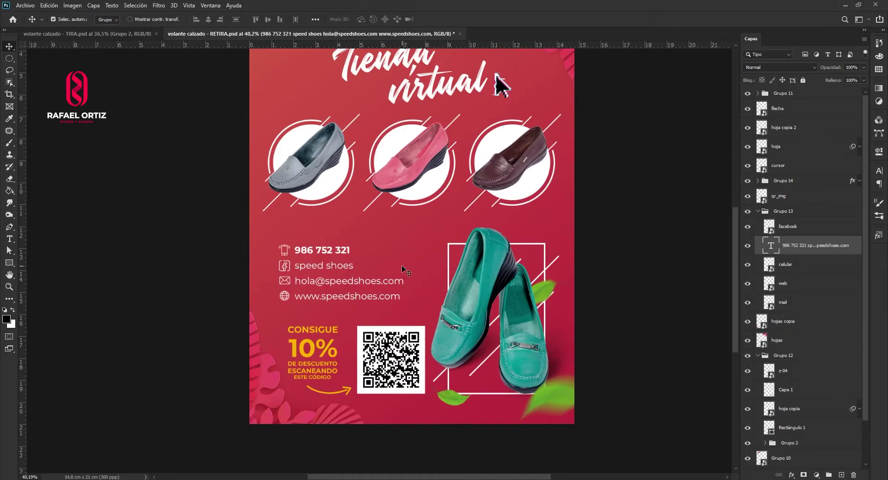
{"action": "scroll", "coordinate": [402, 265], "scroll_direction": "down", "scroll_amount": 2}
{"action": "scroll", "coordinate": [305, 238], "scroll_direction": "up", "scroll_amount": 1}
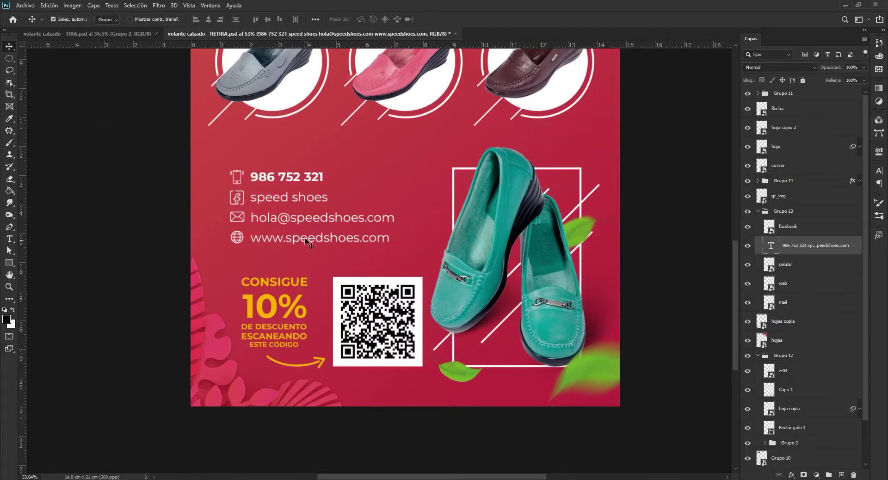
{"action": "key", "text": "t"}
{"action": "left_click", "coordinate": [305, 211]}
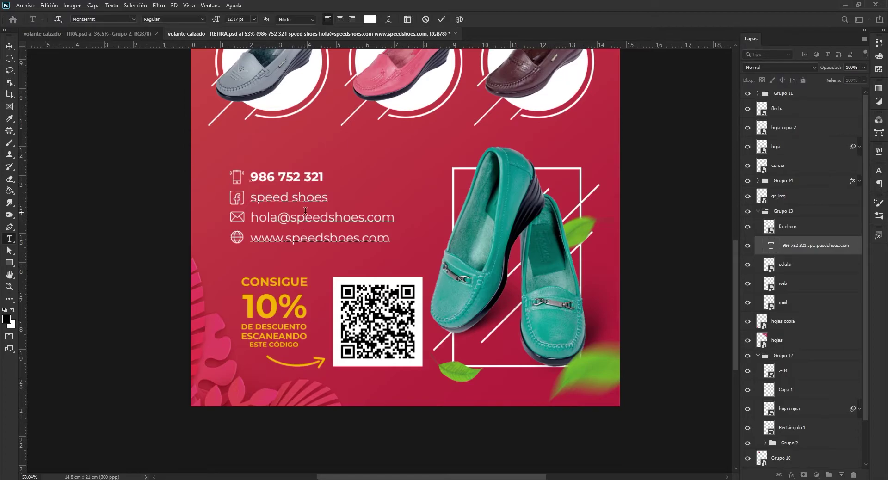
{"action": "scroll", "coordinate": [306, 211], "scroll_direction": "up", "scroll_amount": 1}
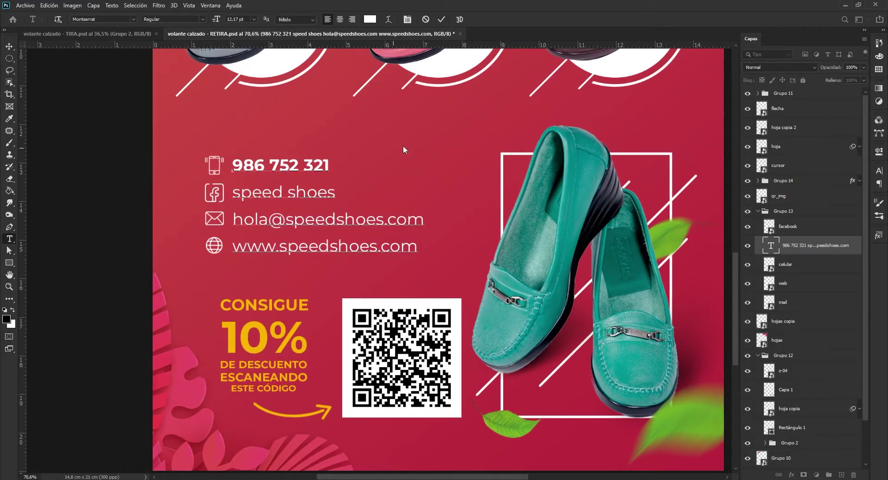
{"action": "left_click", "coordinate": [442, 19]}
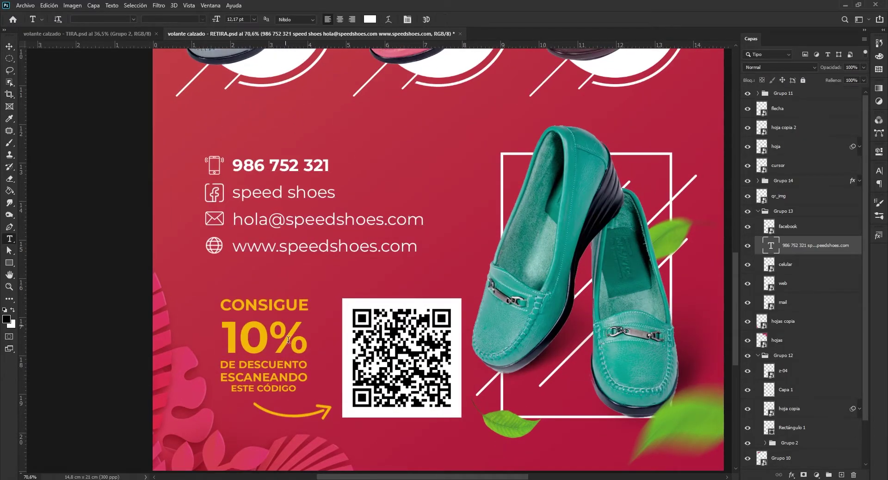
Check the ESTE CÓDIGO text line, commit it, then switch to the TIRA flyer.
{"action": "left_click", "coordinate": [276, 390]}
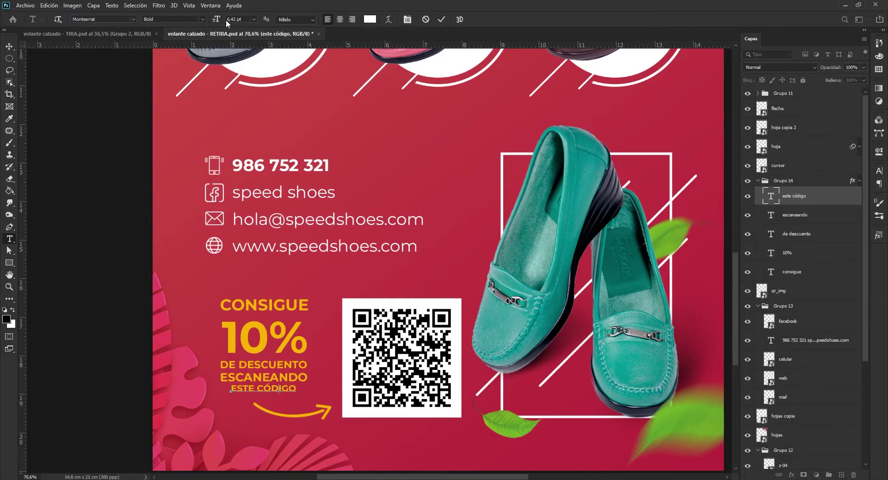
{"action": "left_click", "coordinate": [441, 19]}
{"action": "scroll", "coordinate": [321, 345], "scroll_direction": "up", "scroll_amount": 3}
{"action": "scroll", "coordinate": [321, 345], "scroll_direction": "down", "scroll_amount": 1}
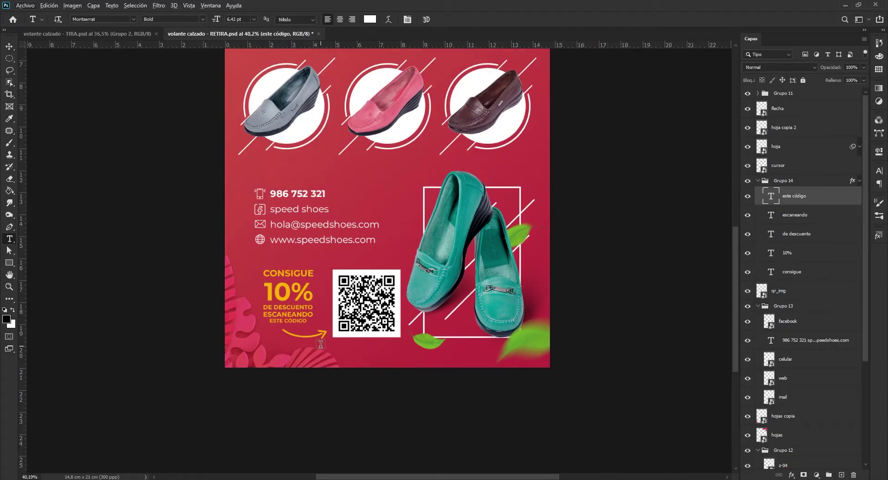
{"action": "scroll", "coordinate": [320, 344], "scroll_direction": "up", "scroll_amount": 3}
{"action": "scroll", "coordinate": [320, 344], "scroll_direction": "up", "scroll_amount": 2}
{"action": "scroll", "coordinate": [321, 345], "scroll_direction": "up", "scroll_amount": 2}
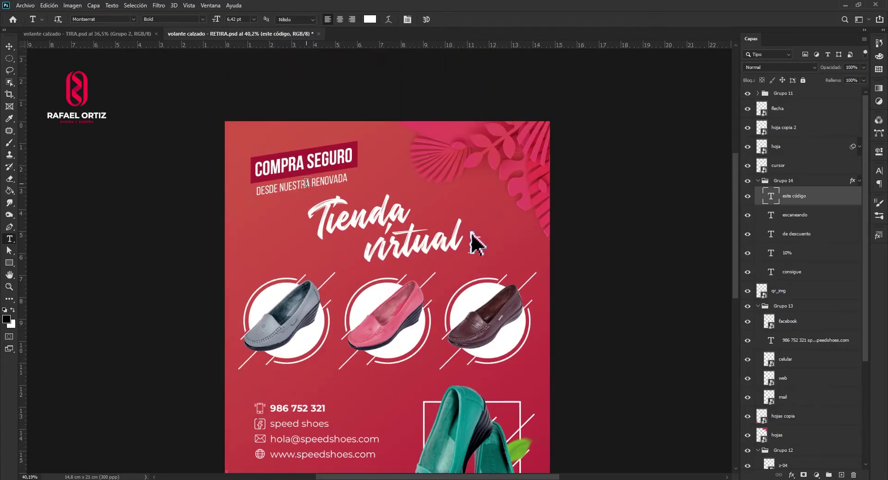
{"action": "scroll", "coordinate": [305, 190], "scroll_direction": "down", "scroll_amount": 2}
{"action": "scroll", "coordinate": [305, 190], "scroll_direction": "down", "scroll_amount": 1}
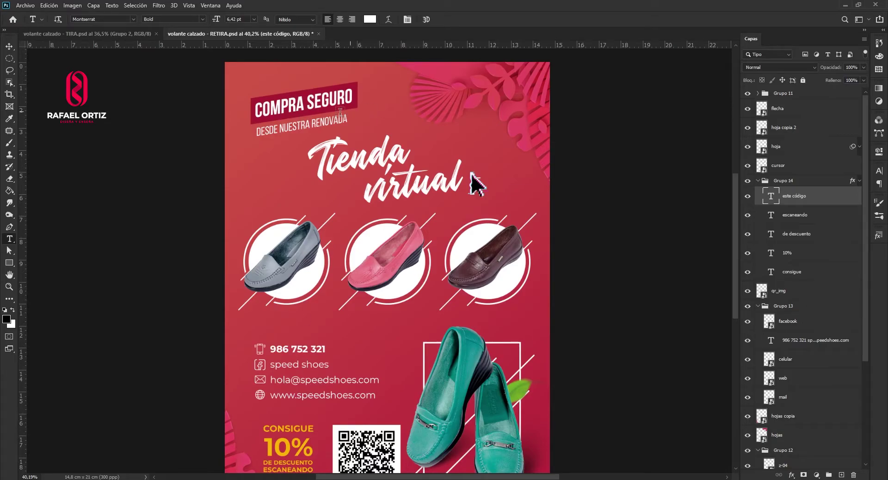
{"action": "left_click", "coordinate": [82, 32]}
{"action": "scroll", "coordinate": [320, 392], "scroll_direction": "down", "scroll_amount": 2}
{"action": "scroll", "coordinate": [321, 392], "scroll_direction": "down", "scroll_amount": 1}
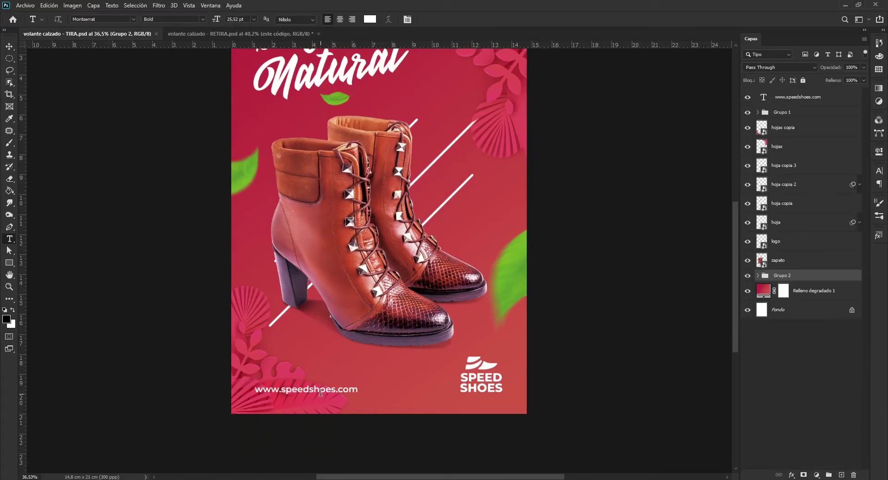
{"action": "left_click", "coordinate": [294, 390]}
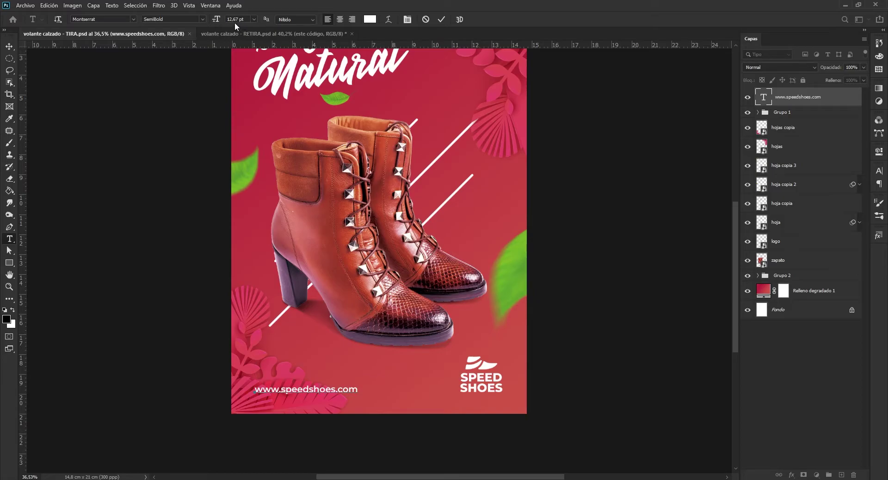
{"action": "left_click", "coordinate": [8, 47]}
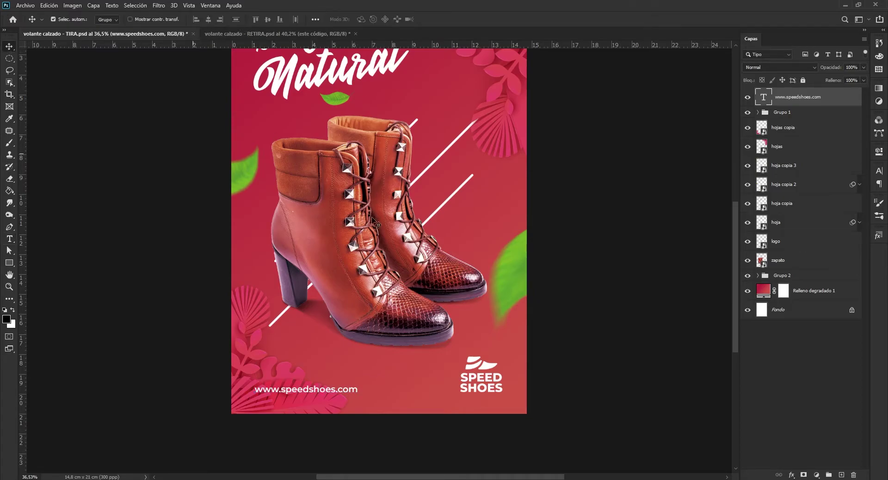
{"action": "scroll", "coordinate": [418, 237], "scroll_direction": "down", "scroll_amount": 2}
{"action": "scroll", "coordinate": [418, 236], "scroll_direction": "up", "scroll_amount": 2}
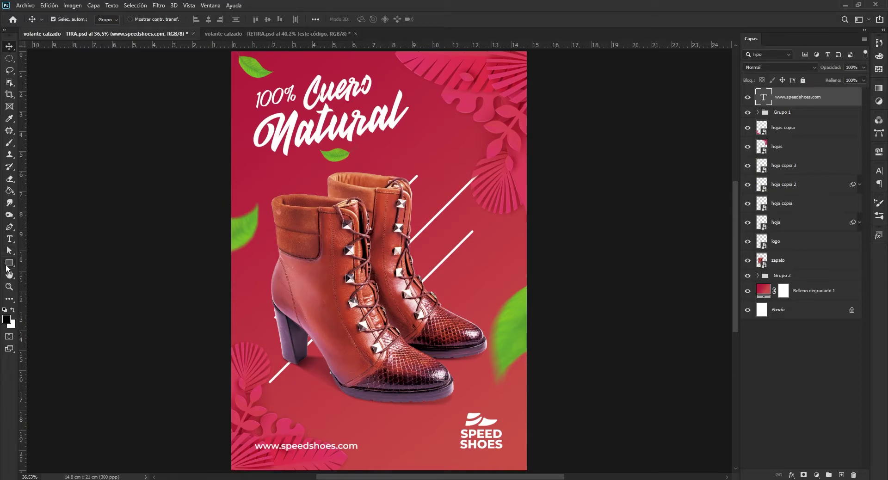
Create Rectángulo 1, a black square 4 mm wide and 4 mm high, via Crear rectángulo.
{"action": "left_click", "coordinate": [12, 266]}
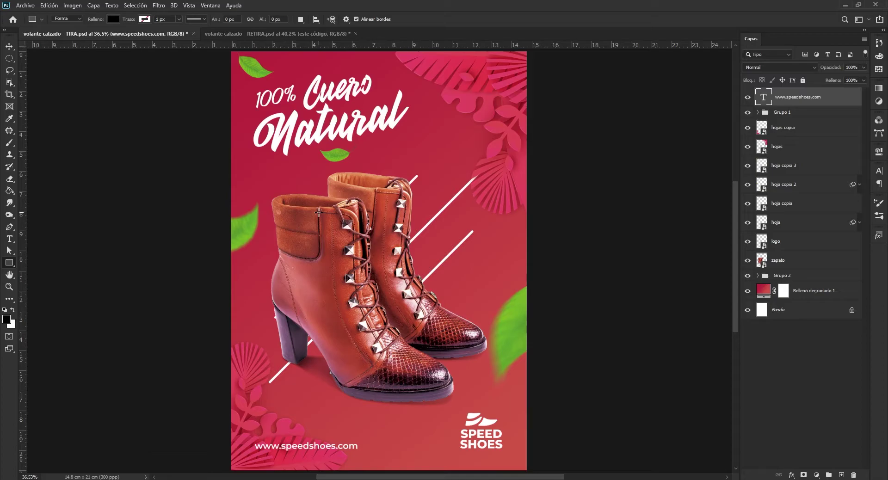
{"action": "left_click", "coordinate": [411, 157]}
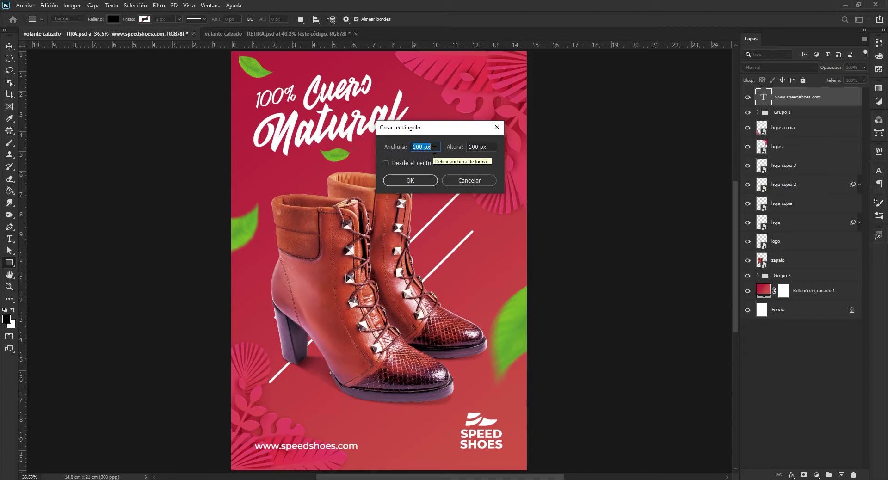
{"action": "type", "text": "4 MM"}
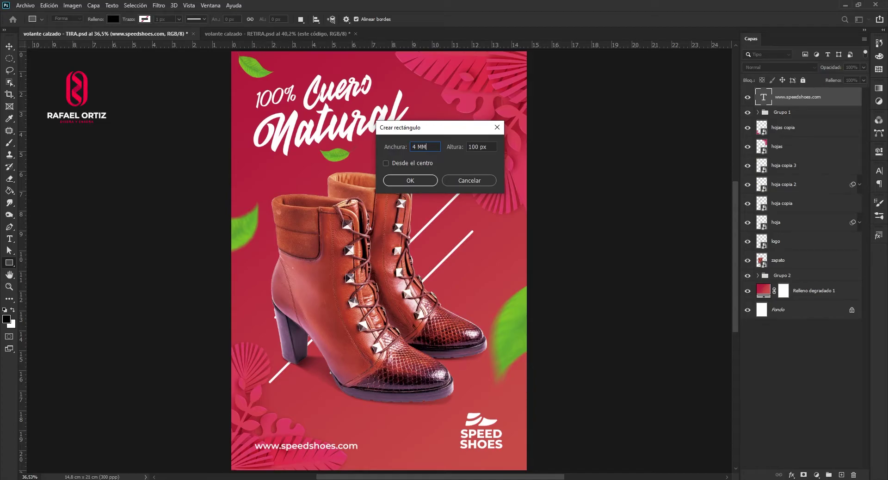
{"action": "key", "text": "BackSpace"}
{"action": "type", "text": "mm"}
{"action": "key", "text": "Tab"}
{"action": "type", "text": "4"}
{"action": "type", "text": "mm"}
{"action": "left_click", "coordinate": [419, 180]}
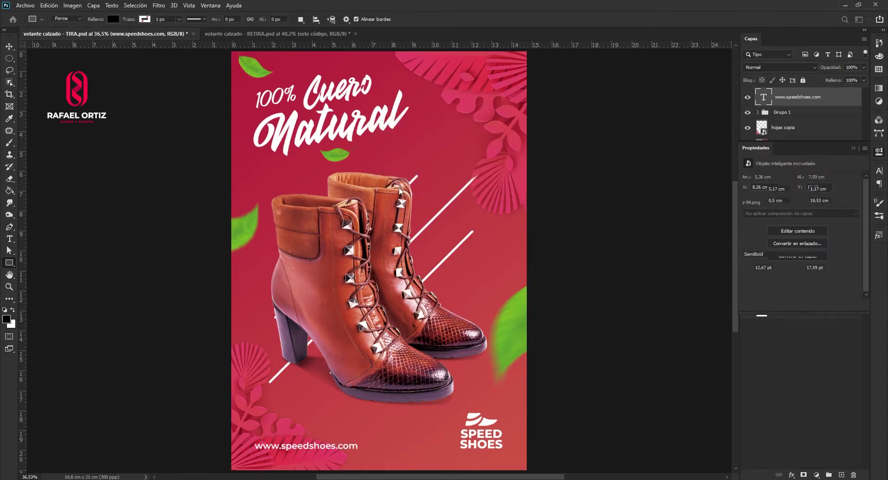
{"action": "left_click", "coordinate": [9, 46]}
{"action": "scroll", "coordinate": [322, 218], "scroll_direction": "up", "scroll_amount": 2}
{"action": "mouse_move", "coordinate": [322, 217]}
{"action": "left_mouse_down"}
{"action": "mouse_move", "coordinate": [225, 337]}
{"action": "mouse_move", "coordinate": [224, 217]}
{"action": "mouse_move", "coordinate": [217, 373]}
{"action": "left_mouse_up"}
{"action": "scroll", "coordinate": [215, 387], "scroll_direction": "up", "scroll_amount": 2}
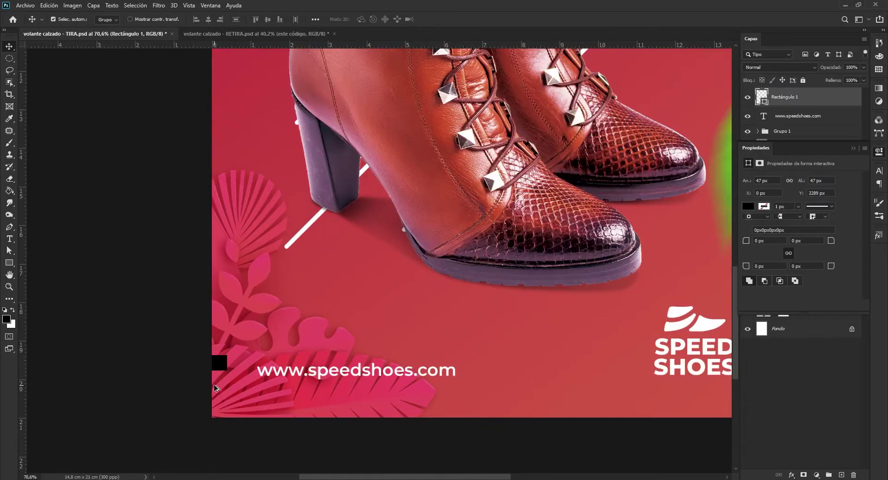
{"action": "scroll", "coordinate": [215, 388], "scroll_direction": "up", "scroll_amount": 4}
{"action": "mouse_move", "coordinate": [241, 340]}
{"action": "left_mouse_down"}
{"action": "mouse_move", "coordinate": [230, 354]}
{"action": "mouse_move", "coordinate": [229, 273]}
{"action": "left_mouse_up"}
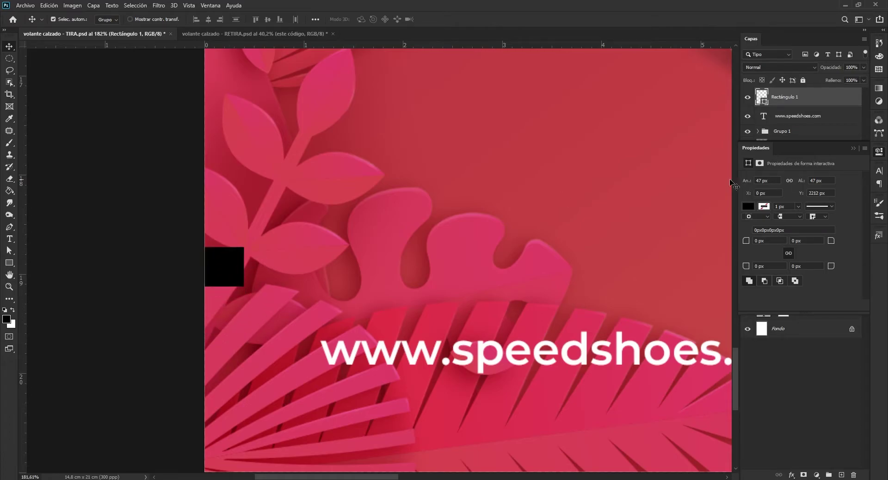
{"action": "left_click", "coordinate": [853, 149]}
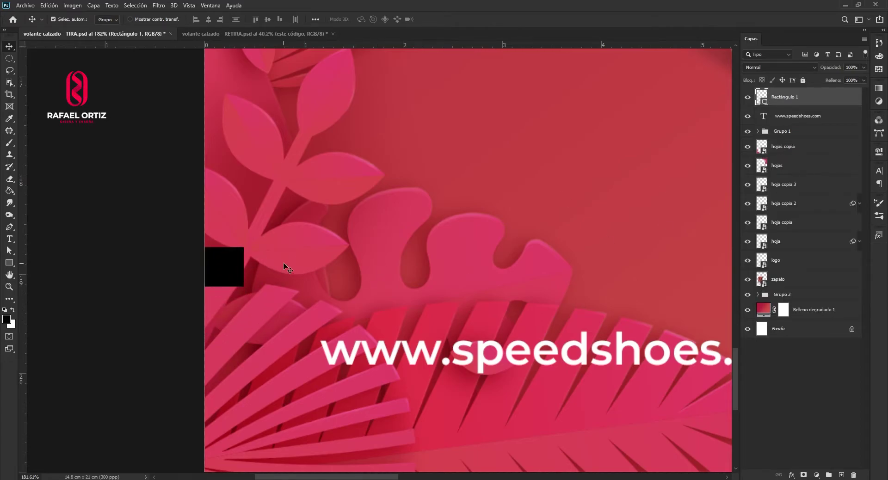
{"action": "scroll", "coordinate": [212, 265], "scroll_direction": "up", "scroll_amount": 2}
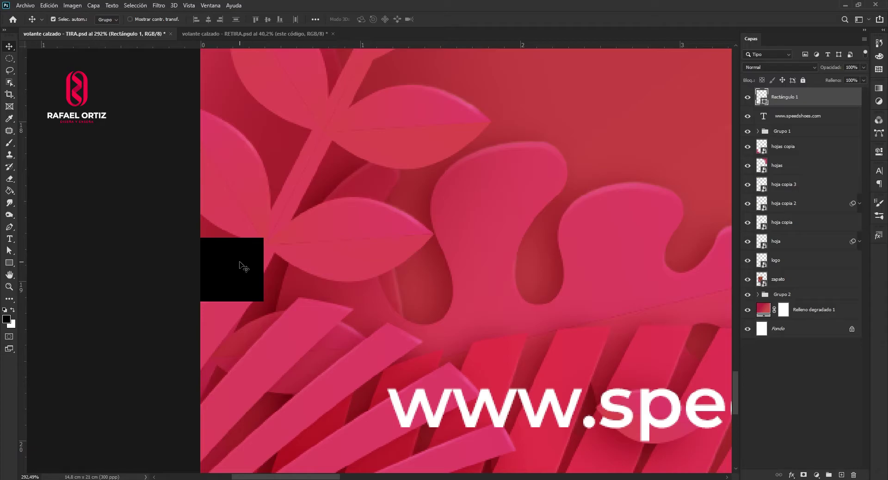
{"action": "scroll", "coordinate": [244, 268], "scroll_direction": "down", "scroll_amount": 3}
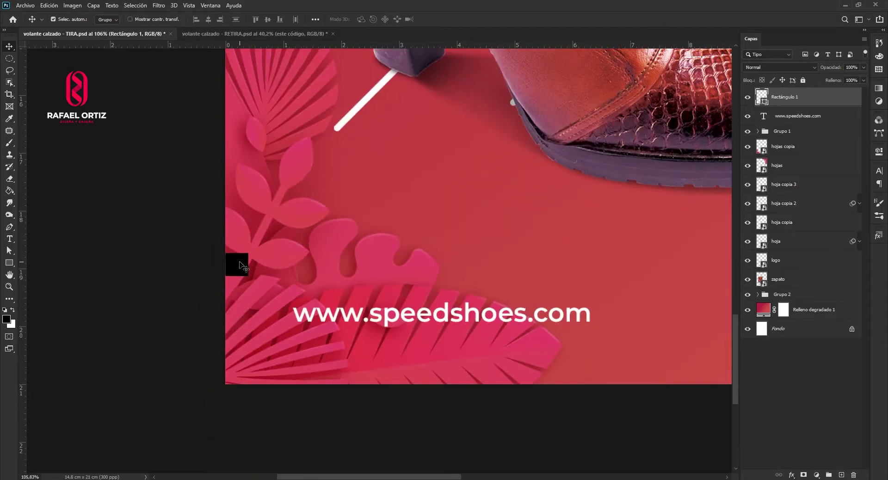
{"action": "left_click_drag", "start_coordinate": [248, 280], "coordinate": [368, 373]}
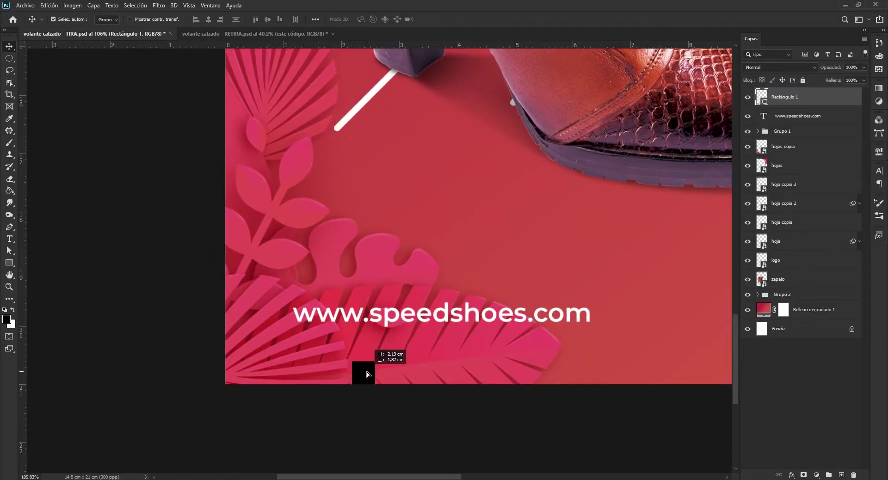
{"action": "scroll", "coordinate": [317, 338], "scroll_direction": "down", "scroll_amount": 2}
{"action": "scroll", "coordinate": [317, 338], "scroll_direction": "down", "scroll_amount": 1}
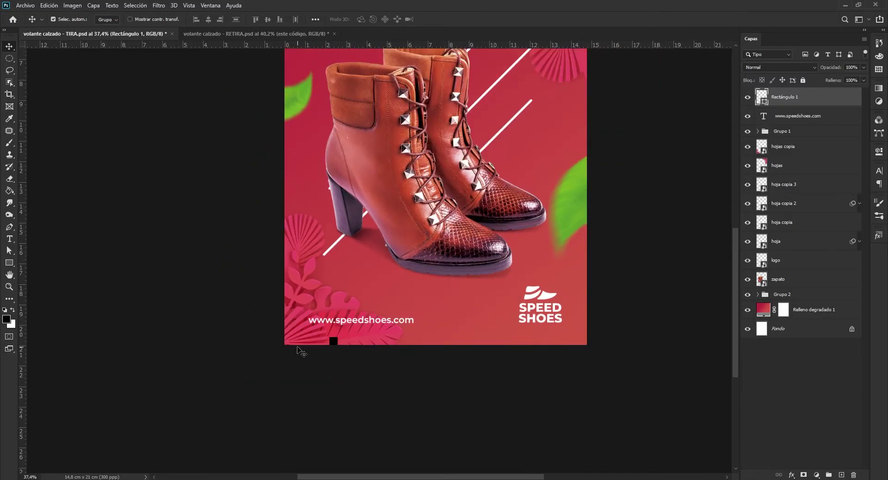
{"action": "scroll", "coordinate": [316, 340], "scroll_direction": "up", "scroll_amount": 2}
Show guides, move the square to the left edge, and guide its right edge.
{"action": "scroll", "coordinate": [315, 343], "scroll_direction": "up", "scroll_amount": 2}
{"action": "key", "text": "ctrl+semicolon"}
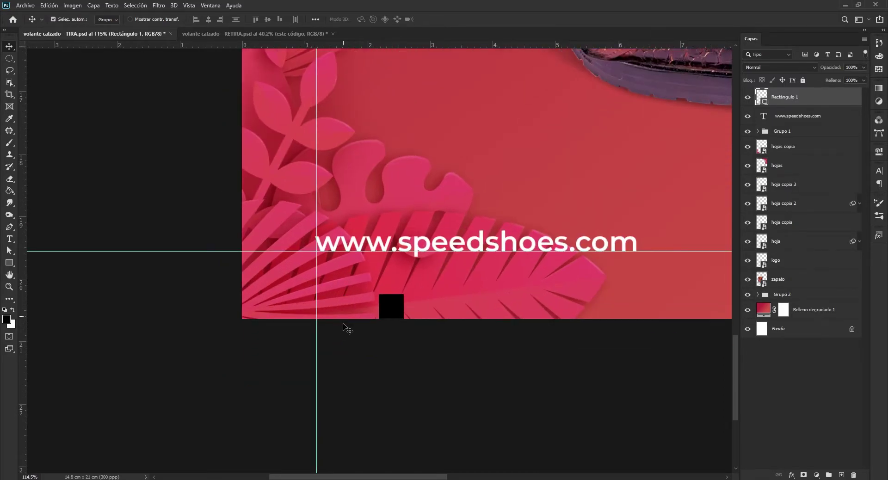
{"action": "scroll", "coordinate": [347, 327], "scroll_direction": "up", "scroll_amount": 1}
{"action": "scroll", "coordinate": [373, 233], "scroll_direction": "up", "scroll_amount": 1}
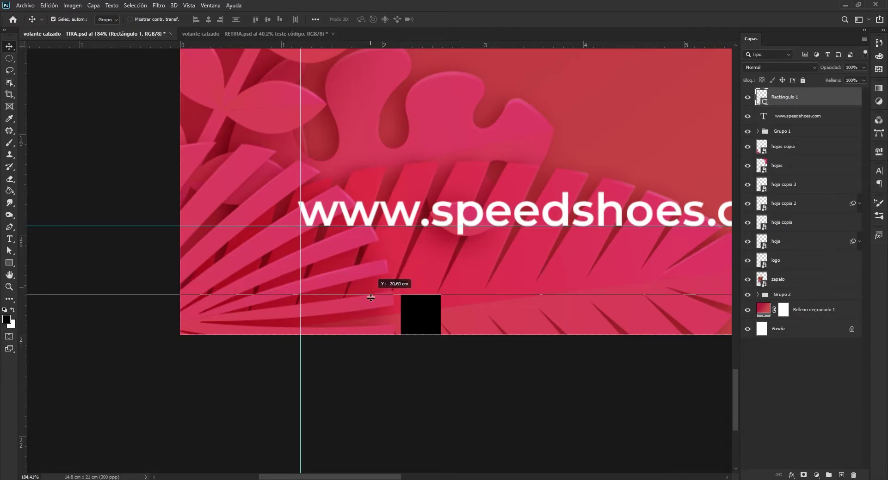
{"action": "left_click_drag", "start_coordinate": [372, 225], "coordinate": [377, 294]}
{"action": "mouse_move", "coordinate": [426, 317]}
{"action": "left_mouse_down"}
{"action": "mouse_move", "coordinate": [192, 221]}
{"action": "mouse_move", "coordinate": [204, 219]}
{"action": "left_mouse_up"}
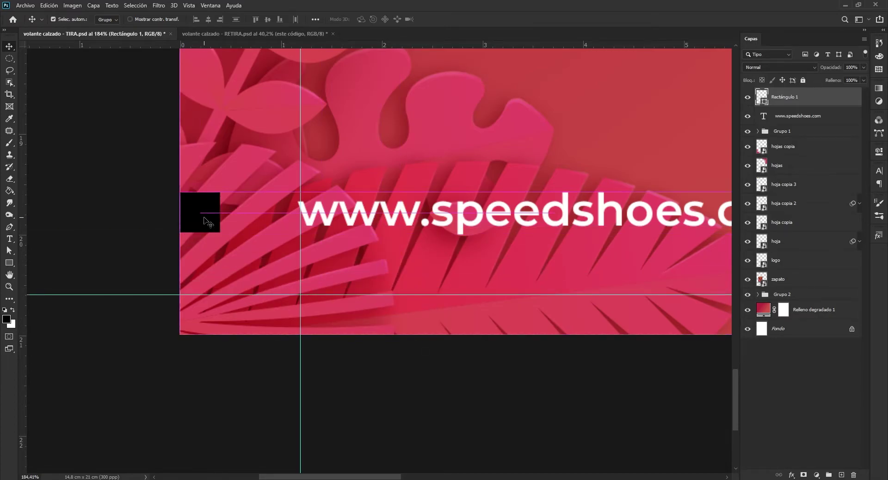
{"action": "left_click_drag", "start_coordinate": [280, 159], "coordinate": [211, 225]}
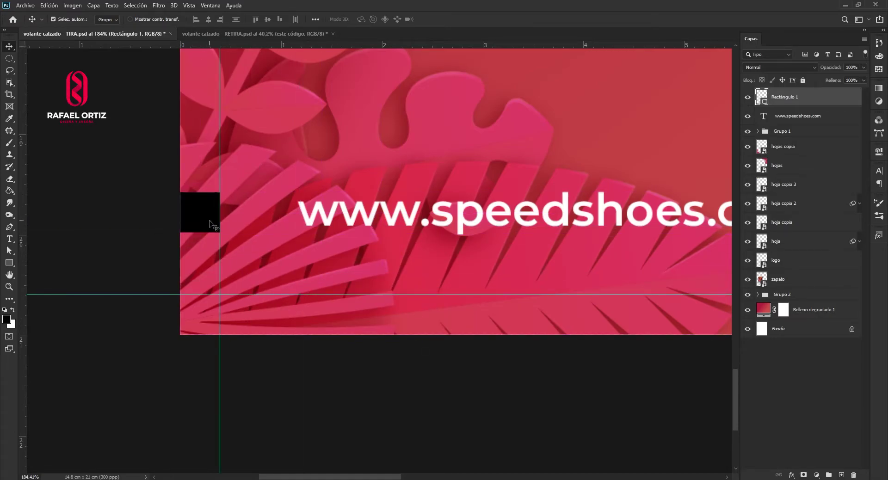
Align the square to the bottom-right corner and set a vertical guide at its left edge.
{"action": "left_click", "coordinate": [803, 329], "text": "ctrl"}
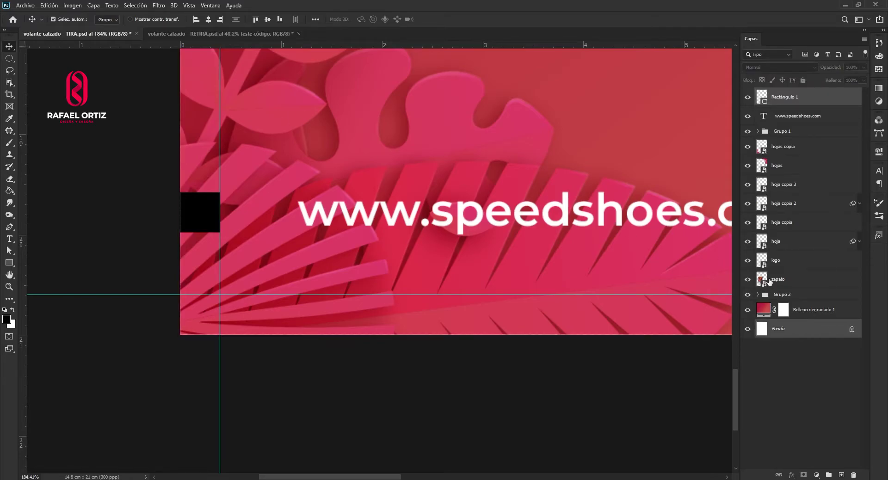
{"action": "left_click", "coordinate": [280, 19]}
{"action": "scroll", "coordinate": [279, 131], "scroll_direction": "down", "scroll_amount": 10}
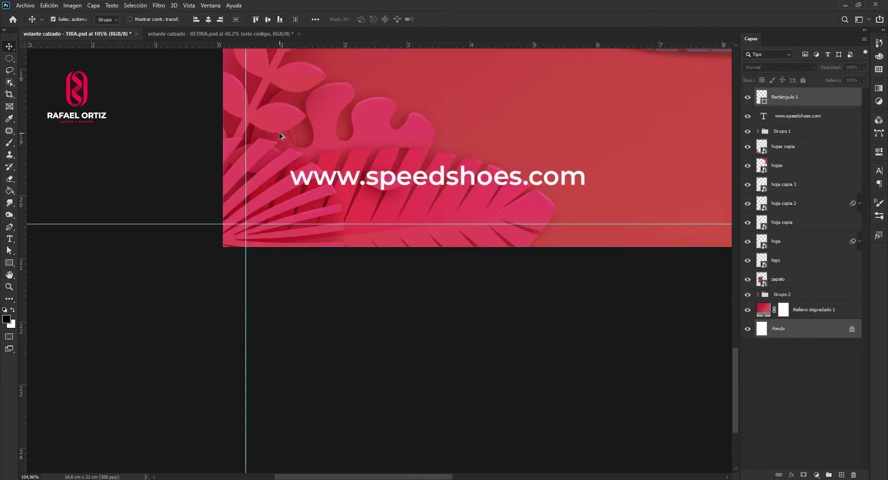
{"action": "scroll", "coordinate": [435, 388], "scroll_direction": "up", "scroll_amount": 3}
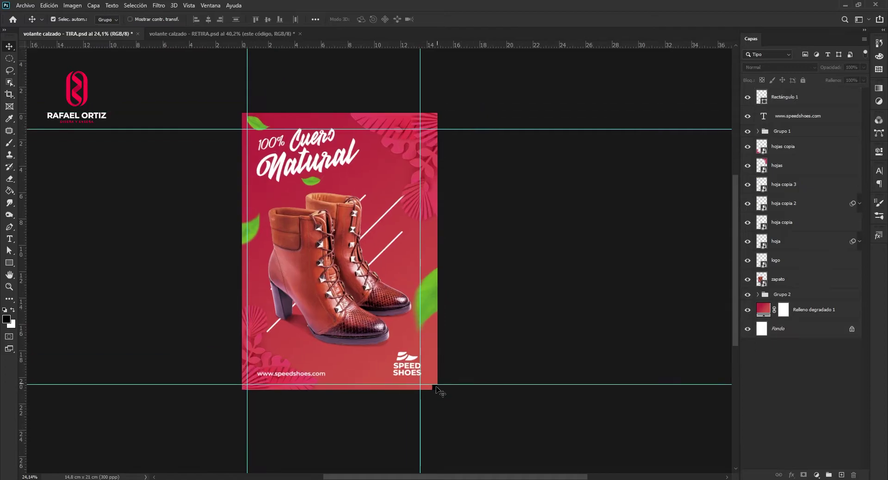
{"action": "scroll", "coordinate": [432, 398], "scroll_direction": "up", "scroll_amount": 3}
{"action": "scroll", "coordinate": [432, 399], "scroll_direction": "up", "scroll_amount": 3}
{"action": "scroll", "coordinate": [436, 401], "scroll_direction": "up", "scroll_amount": 2}
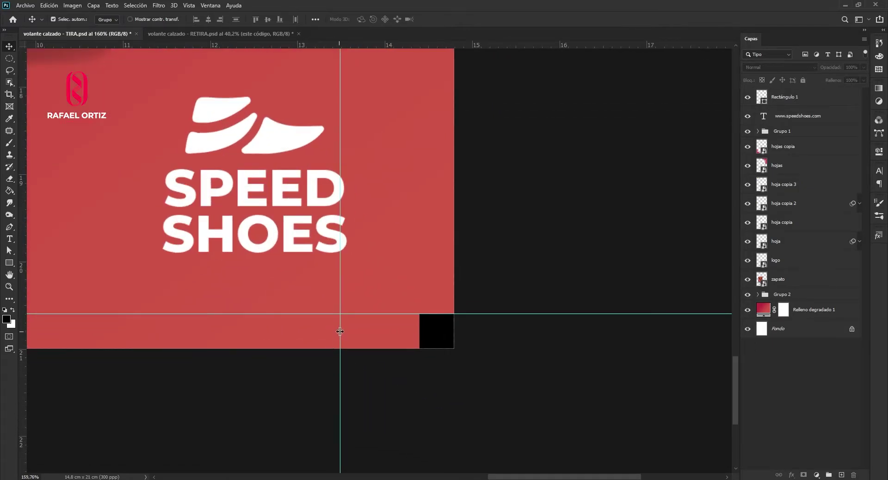
{"action": "left_click_drag", "start_coordinate": [340, 330], "coordinate": [420, 336]}
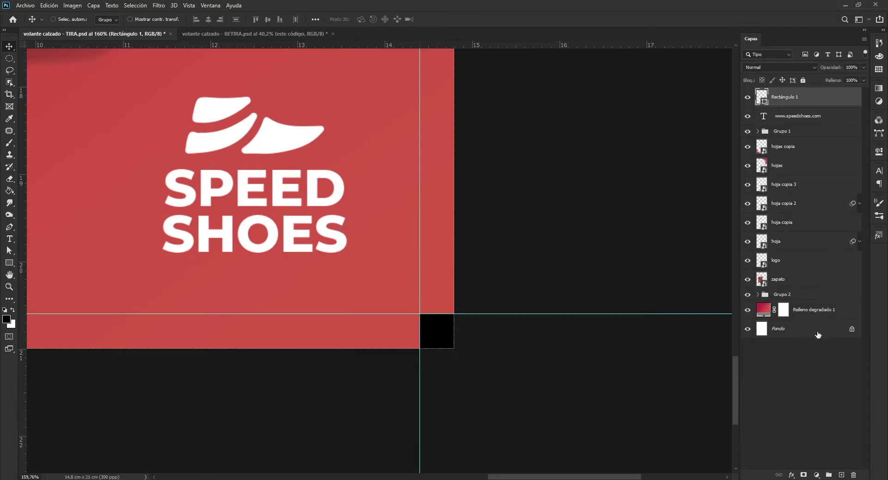
Move the horizontal guide to the square's bottom edge, completing the margin guides.
{"action": "scroll", "coordinate": [369, 225], "scroll_direction": "down", "scroll_amount": 2}
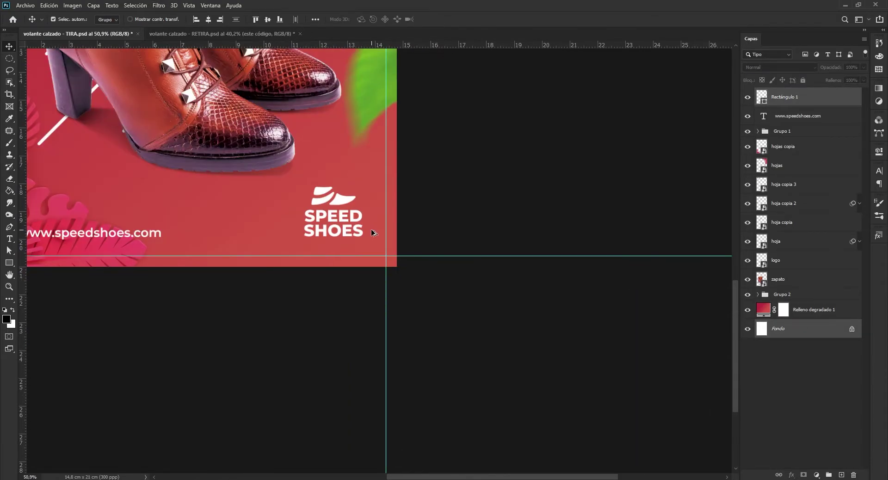
{"action": "scroll", "coordinate": [365, 217], "scroll_direction": "down", "scroll_amount": 2}
{"action": "scroll", "coordinate": [364, 212], "scroll_direction": "down", "scroll_amount": 1}
{"action": "scroll", "coordinate": [364, 212], "scroll_direction": "up", "scroll_amount": 1}
{"action": "scroll", "coordinate": [379, 222], "scroll_direction": "up", "scroll_amount": 3}
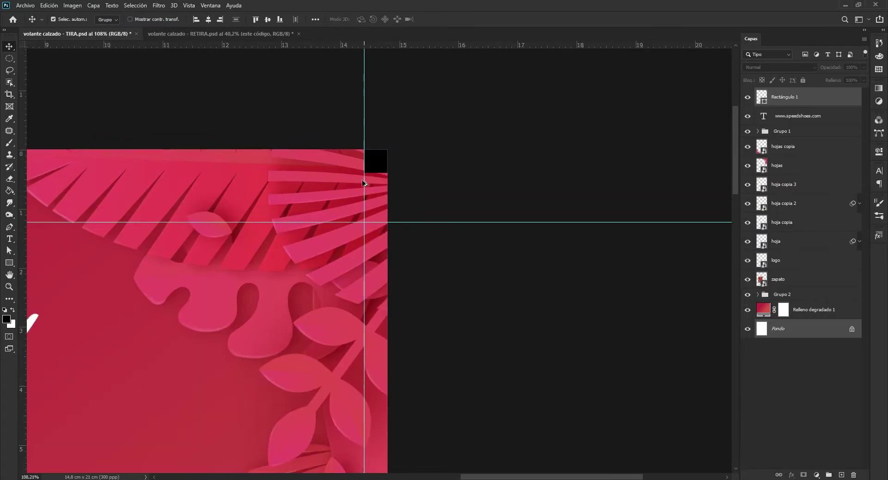
{"action": "scroll", "coordinate": [403, 233], "scroll_direction": "up", "scroll_amount": 2}
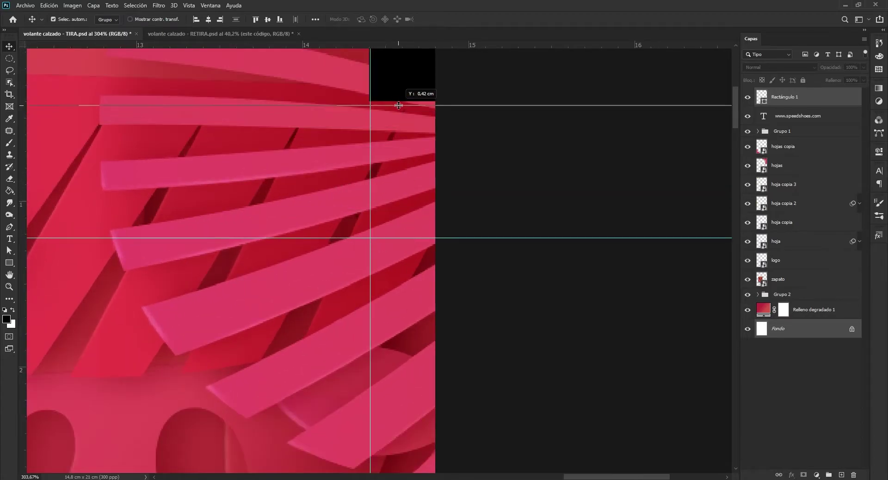
{"action": "left_click_drag", "start_coordinate": [410, 238], "coordinate": [396, 102]}
{"action": "scroll", "coordinate": [396, 103], "scroll_direction": "down", "scroll_amount": 2}
{"action": "scroll", "coordinate": [388, 145], "scroll_direction": "down", "scroll_amount": 2}
{"action": "scroll", "coordinate": [370, 167], "scroll_direction": "down", "scroll_amount": 1}
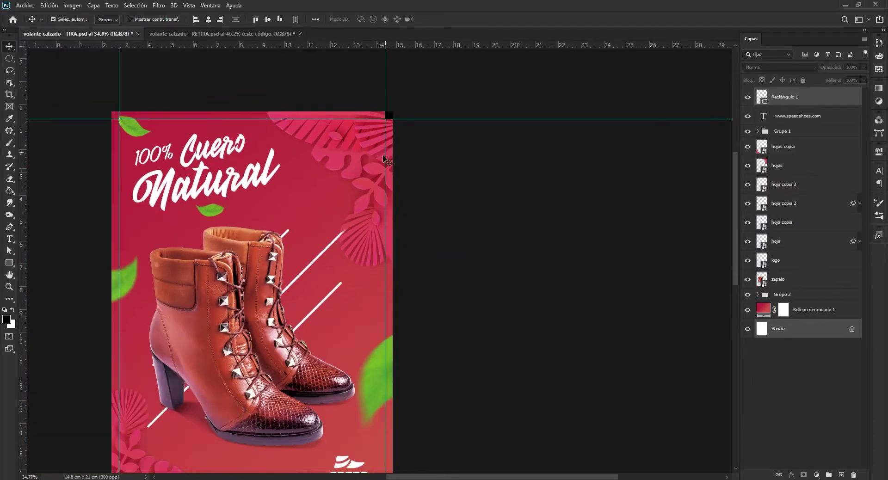
{"action": "scroll", "coordinate": [336, 216], "scroll_direction": "down", "scroll_amount": 1}
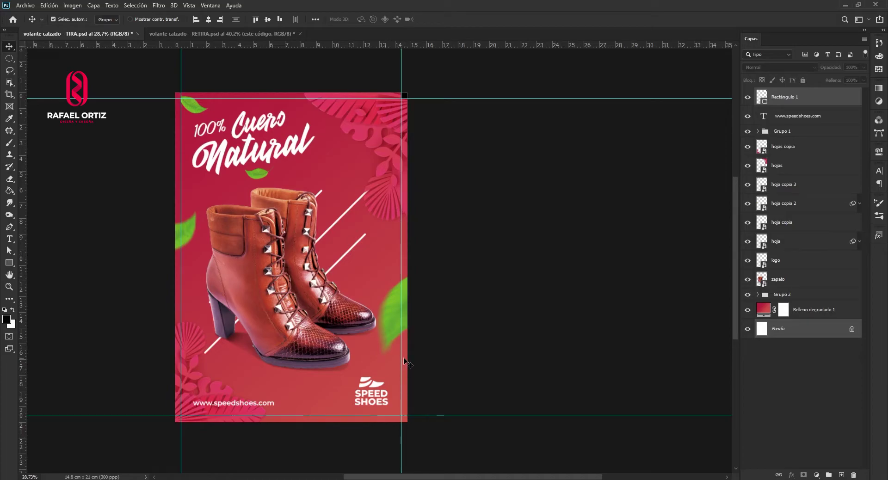
{"action": "scroll", "coordinate": [405, 352], "scroll_direction": "up", "scroll_amount": 3, "text": "alt"}
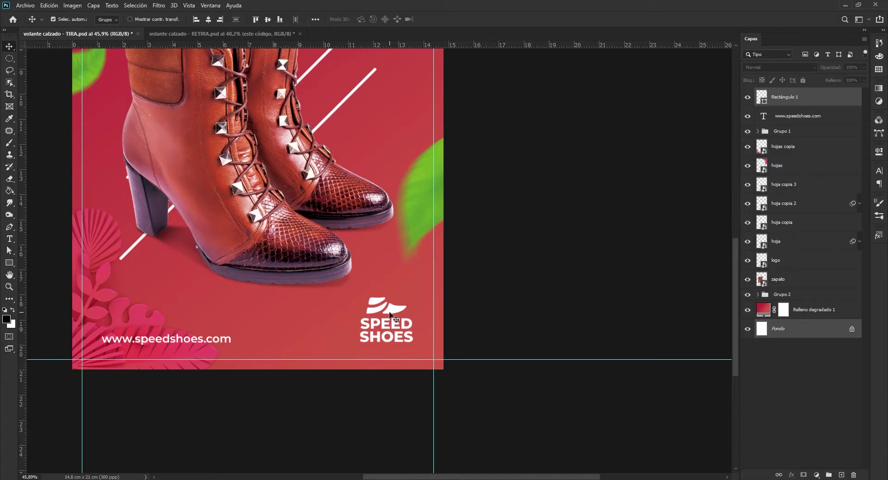
{"action": "scroll", "coordinate": [194, 348], "scroll_direction": "down", "scroll_amount": 2, "text": "alt"}
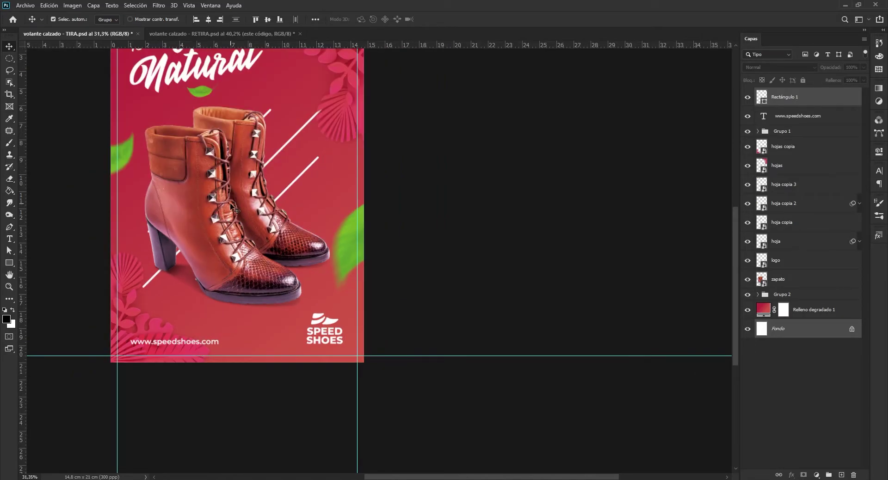
On the RETIRA flyer, create a 4 mm by 4 mm black square via Crear rectángulo.
{"action": "left_click", "coordinate": [196, 36]}
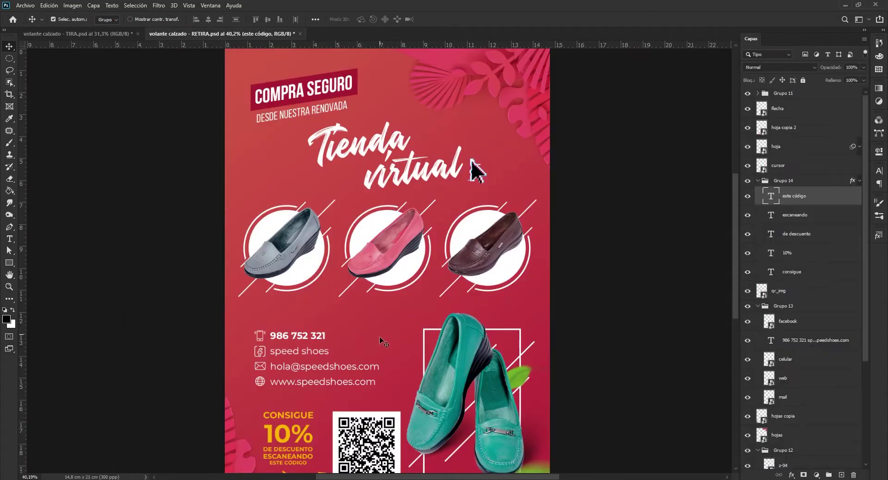
{"action": "scroll", "coordinate": [405, 340], "scroll_direction": "down", "scroll_amount": 1}
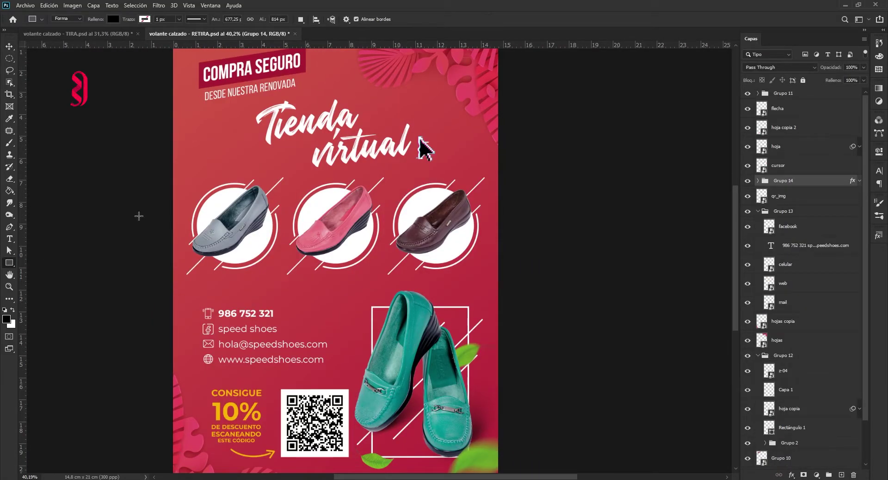
{"action": "left_click", "coordinate": [452, 175]}
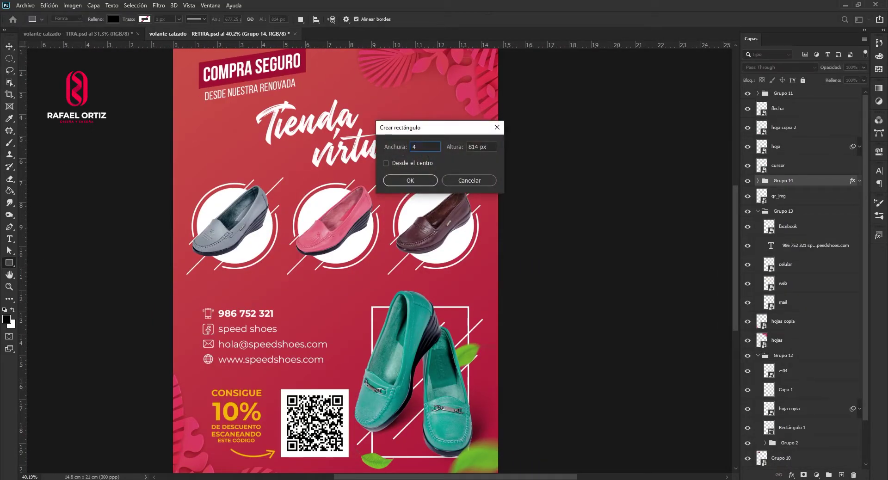
{"action": "type", "text": "4 mm"}
{"action": "key", "text": "Tab"}
{"action": "type", "text": "4 mm"}
{"action": "left_click", "coordinate": [419, 183]}
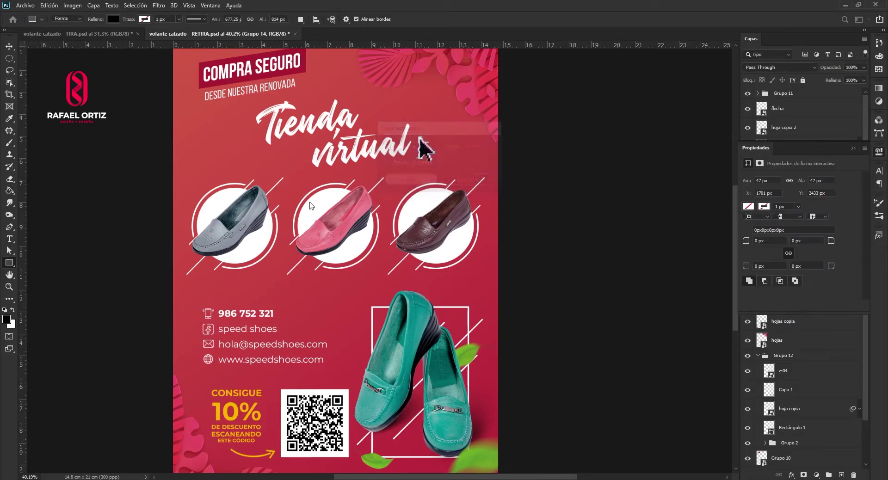
Move the Rectángulo 2 layer to the top of the Layers panel and also select the background.
{"action": "left_click", "coordinate": [10, 46]}
{"action": "left_click", "coordinate": [854, 148]}
{"action": "left_click_drag", "start_coordinate": [801, 184], "coordinate": [794, 94]}
{"action": "scroll", "coordinate": [819, 416], "scroll_direction": "down", "scroll_amount": 2}
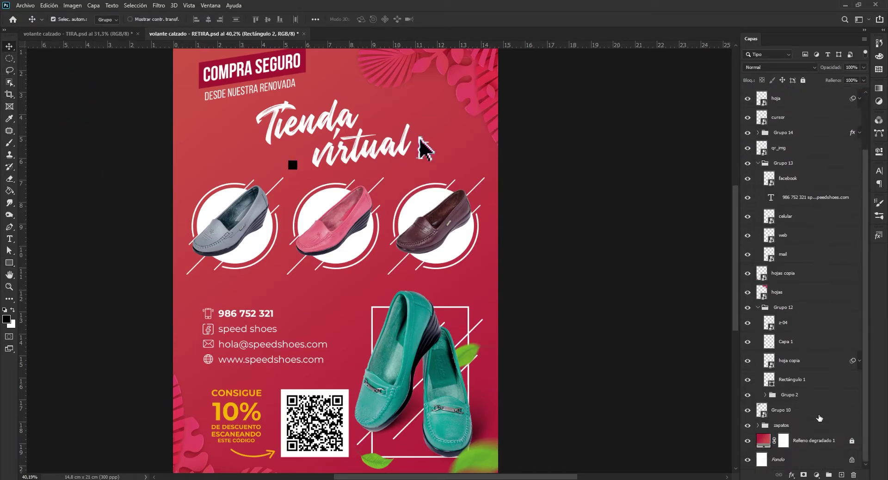
{"action": "left_click", "coordinate": [794, 460]}
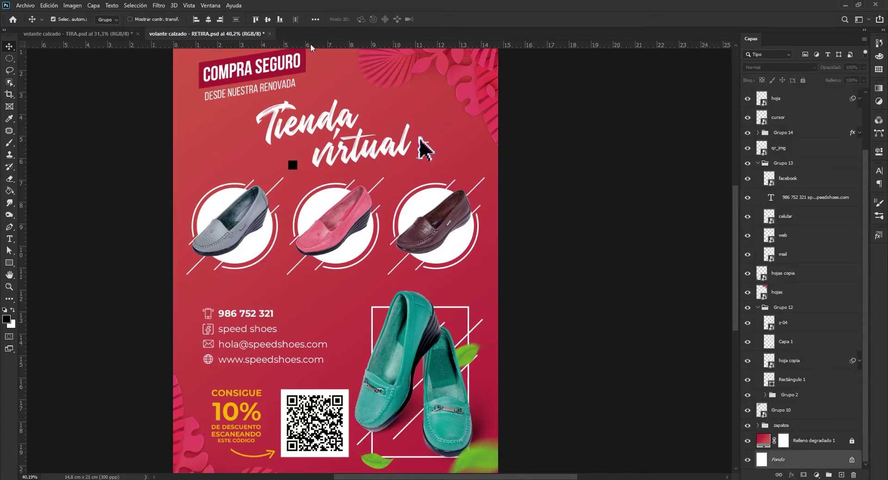
Align the square to the left edge, then guide its right and bottom edges.
{"action": "left_click", "coordinate": [196, 19]}
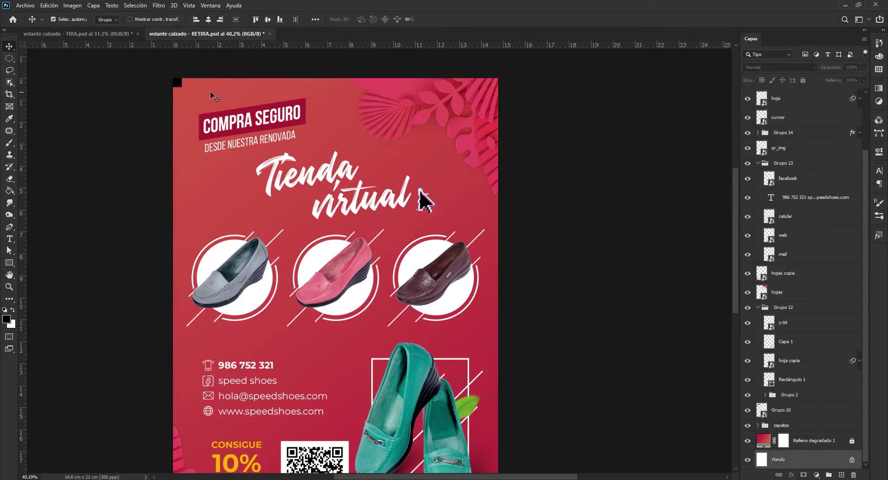
{"action": "scroll", "coordinate": [171, 111], "scroll_direction": "up", "scroll_amount": 10}
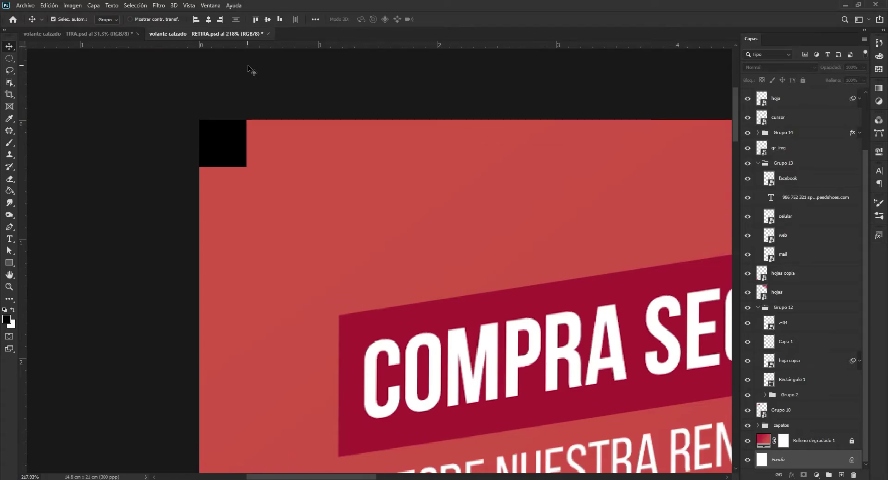
{"action": "key", "text": "ctrl+semicolon"}
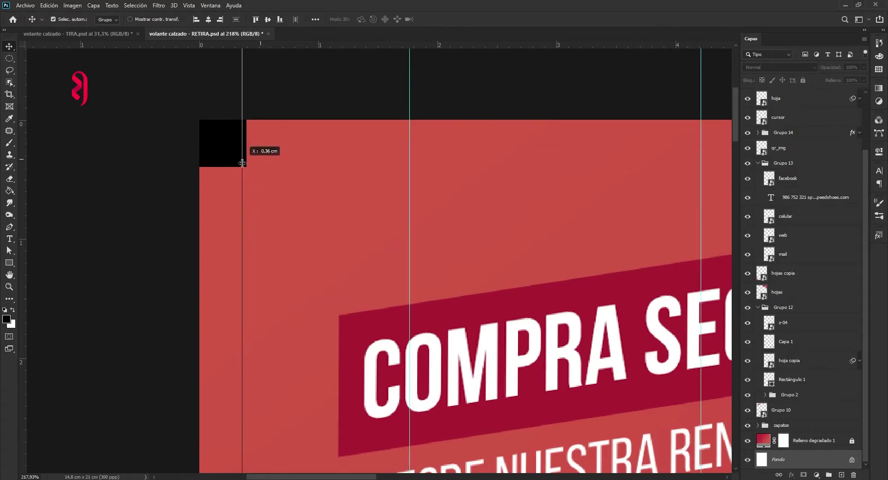
{"action": "left_click_drag", "start_coordinate": [411, 134], "coordinate": [247, 148]}
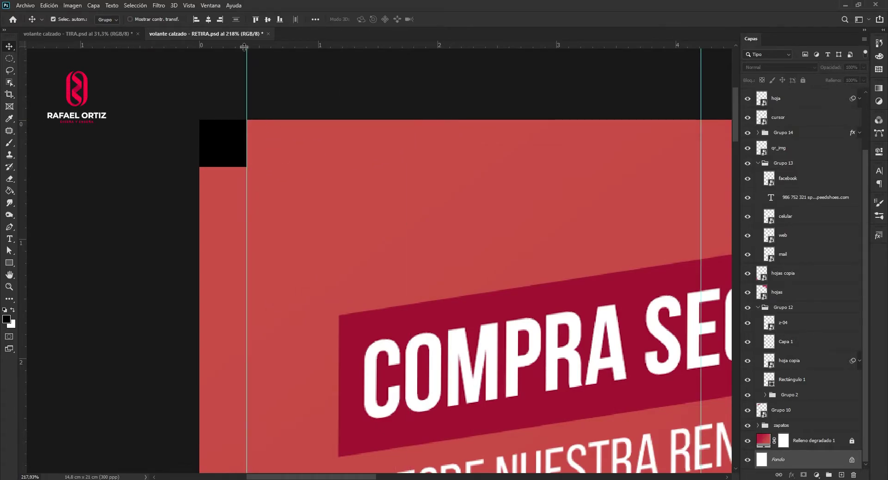
{"action": "left_click_drag", "start_coordinate": [245, 45], "coordinate": [234, 167]}
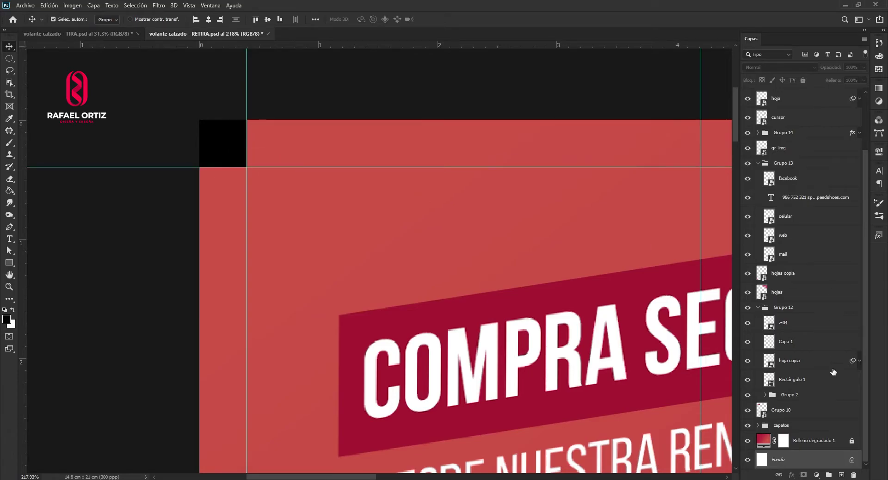
Place a vertical guide near 14.4 cm and a horizontal guide at the black corner's edge.
{"action": "left_click", "coordinate": [220, 19]}
{"action": "scroll", "coordinate": [713, 387], "scroll_direction": "down", "scroll_amount": 5}
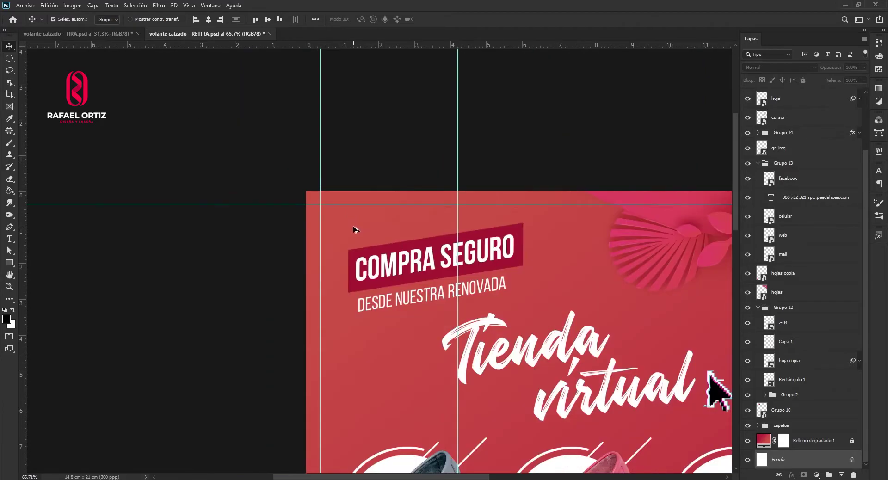
{"action": "scroll", "coordinate": [714, 387], "scroll_direction": "down", "scroll_amount": 3}
{"action": "scroll", "coordinate": [451, 277], "scroll_direction": "up", "scroll_amount": 3}
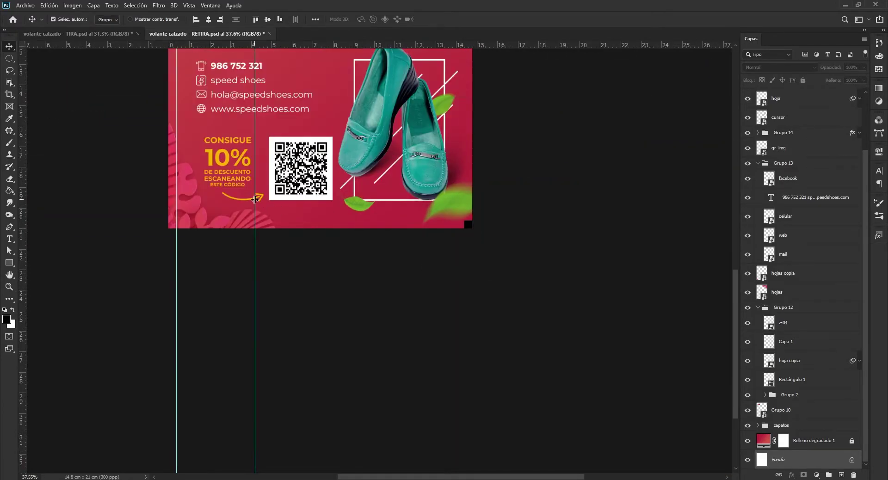
{"action": "left_click_drag", "start_coordinate": [22, 201], "coordinate": [464, 204]}
{"action": "scroll", "coordinate": [471, 232], "scroll_direction": "up", "scroll_amount": 5}
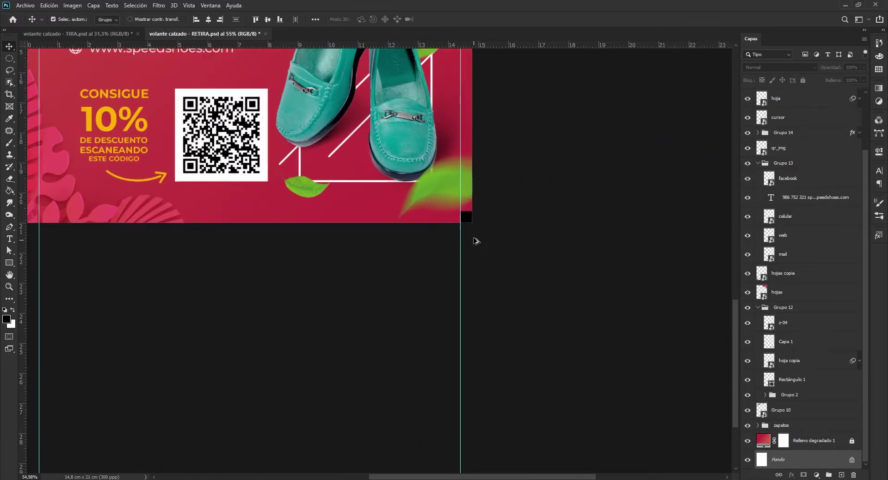
{"action": "scroll", "coordinate": [471, 231], "scroll_direction": "up", "scroll_amount": 5}
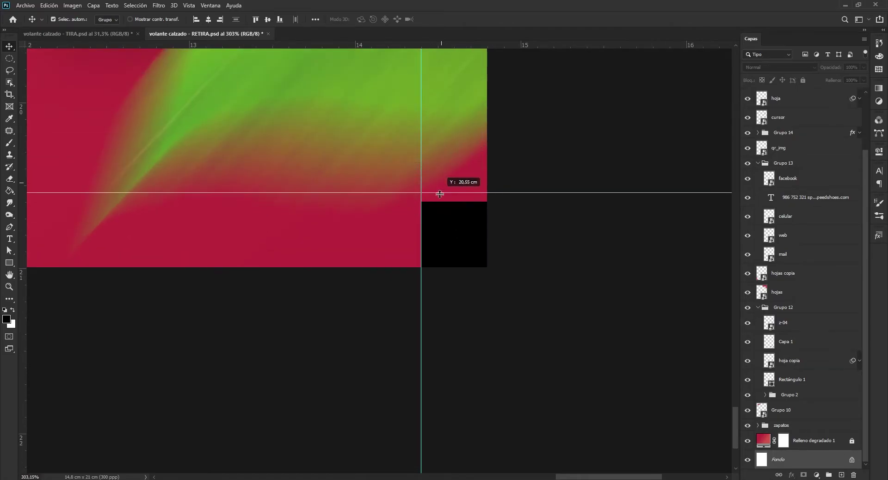
{"action": "mouse_move", "coordinate": [433, 46]}
{"action": "left_mouse_down"}
{"action": "mouse_move", "coordinate": [439, 200]}
{"action": "mouse_move", "coordinate": [429, 157]}
{"action": "left_mouse_up"}
Delete the black corner square and its layer, then switch to the TIRA flyer.
{"action": "scroll", "coordinate": [442, 203], "scroll_direction": "down", "scroll_amount": 4}
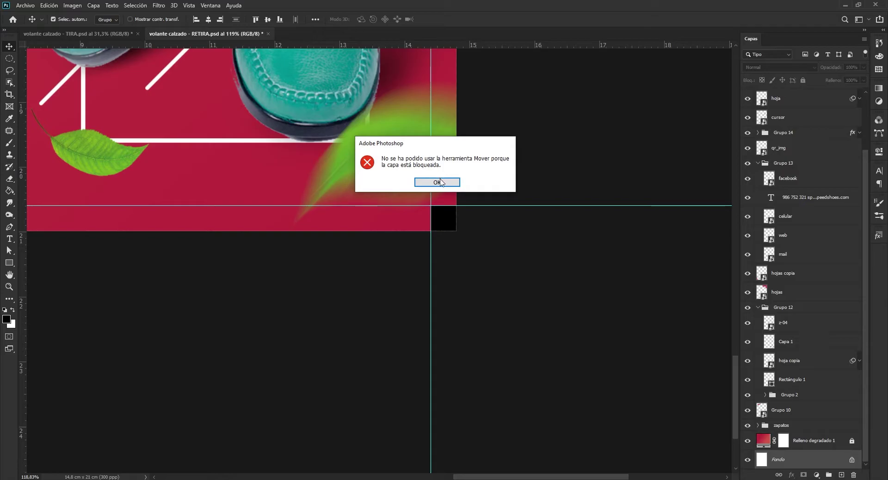
{"action": "left_click", "coordinate": [439, 182]}
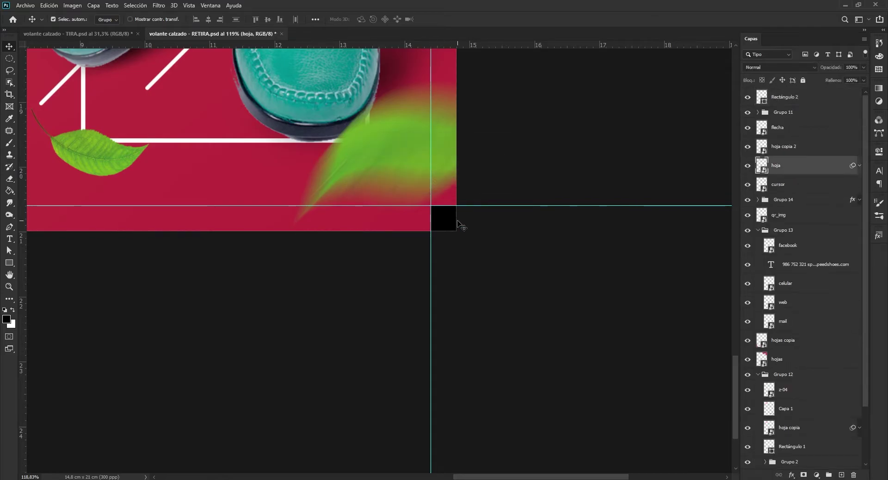
{"action": "left_click_drag", "start_coordinate": [448, 221], "coordinate": [341, 170]}
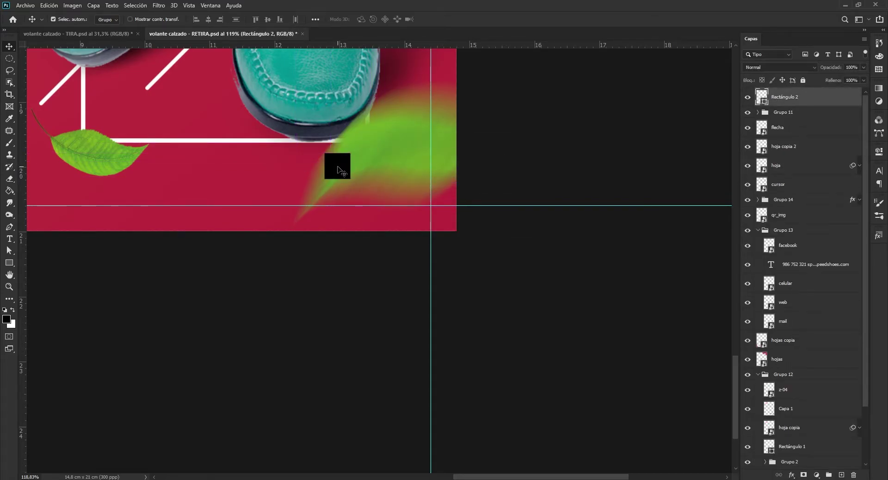
{"action": "key", "text": "Delete"}
{"action": "left_click", "coordinate": [85, 34]}
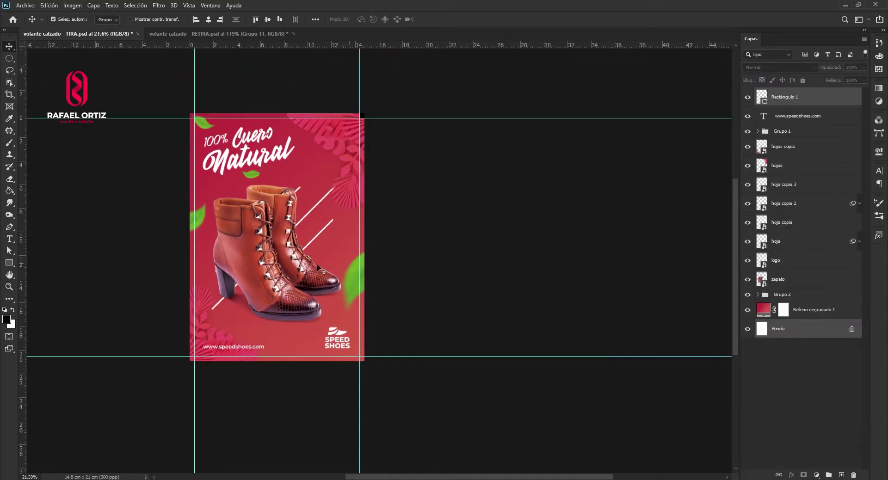
Select the Rectángulo 1 corner square on the TIRA flyer and delete its layer.
{"action": "scroll", "coordinate": [370, 123], "scroll_direction": "up", "scroll_amount": 2}
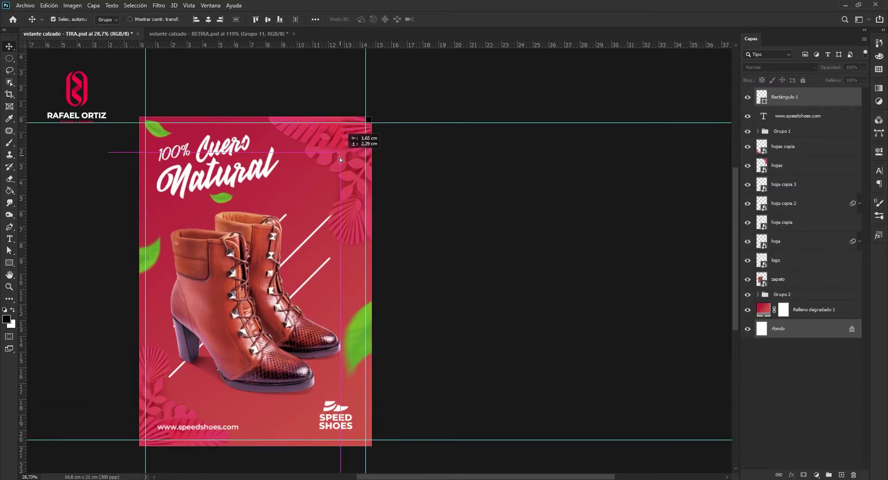
{"action": "left_click", "coordinate": [371, 139]}
{"action": "key", "text": "Return"}
{"action": "left_click", "coordinate": [386, 130]}
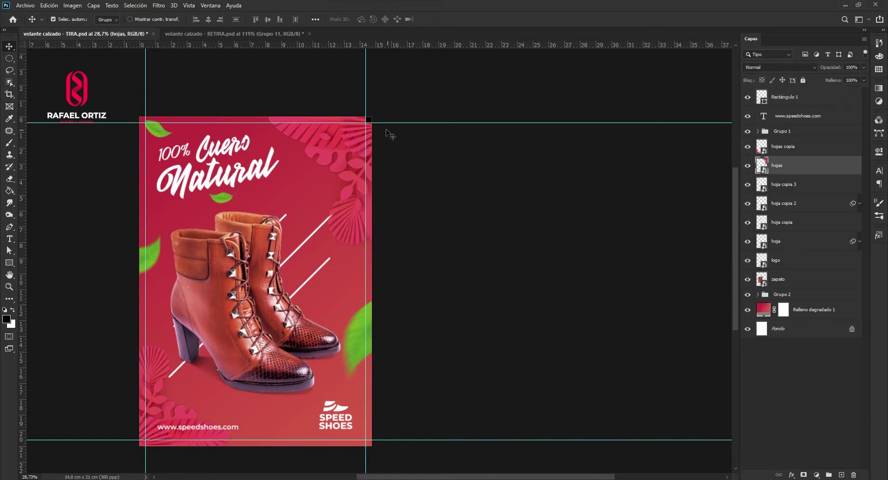
{"action": "left_click", "coordinate": [369, 120]}
{"action": "key", "text": "Delete"}
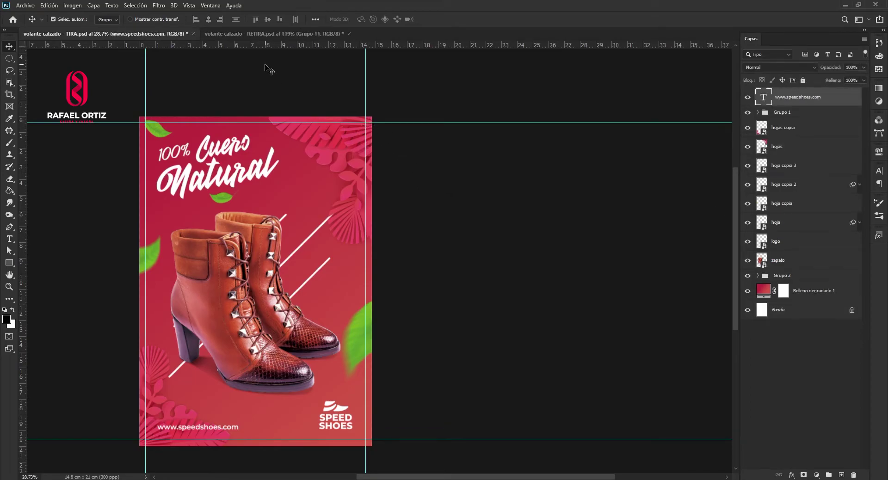
{"action": "scroll", "coordinate": [239, 174], "scroll_direction": "up", "scroll_amount": 2}
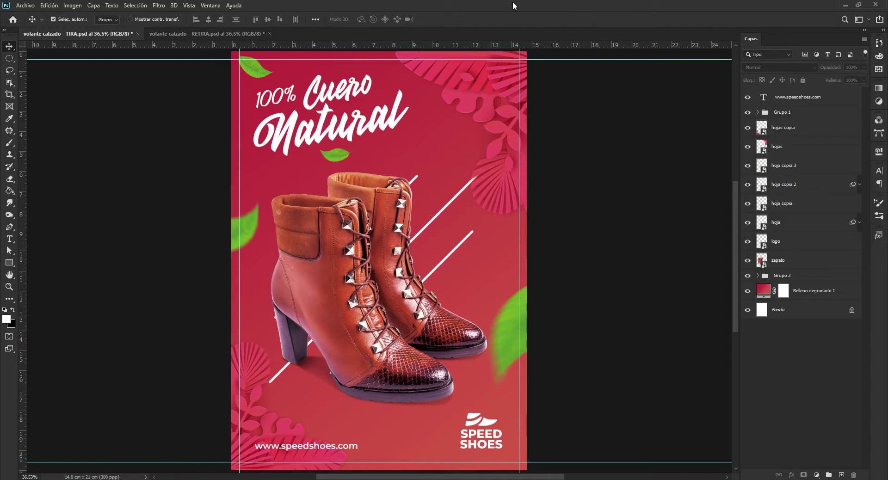
Run Edición > Convertir en perfil with Espacio de trabajo CMYK - Coated FOGRA39 as destination.
{"action": "left_click", "coordinate": [56, 6]}
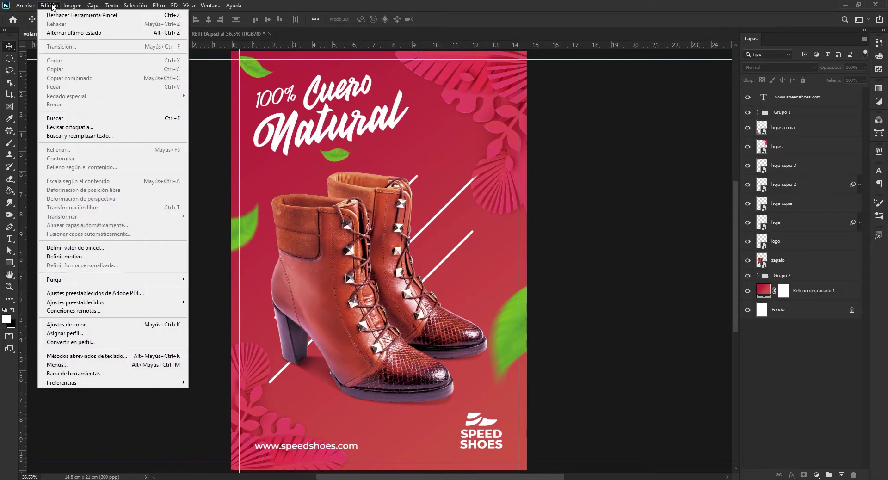
{"action": "left_click", "coordinate": [76, 342]}
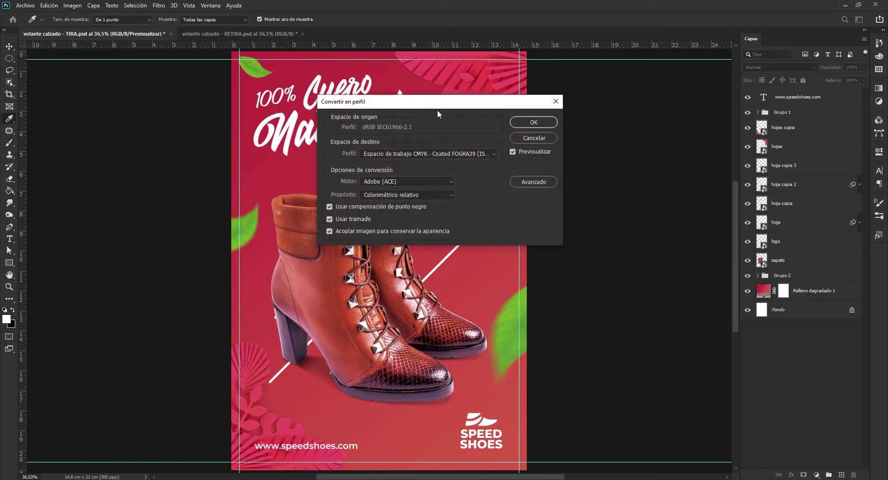
{"action": "left_click_drag", "start_coordinate": [440, 105], "coordinate": [400, 165]}
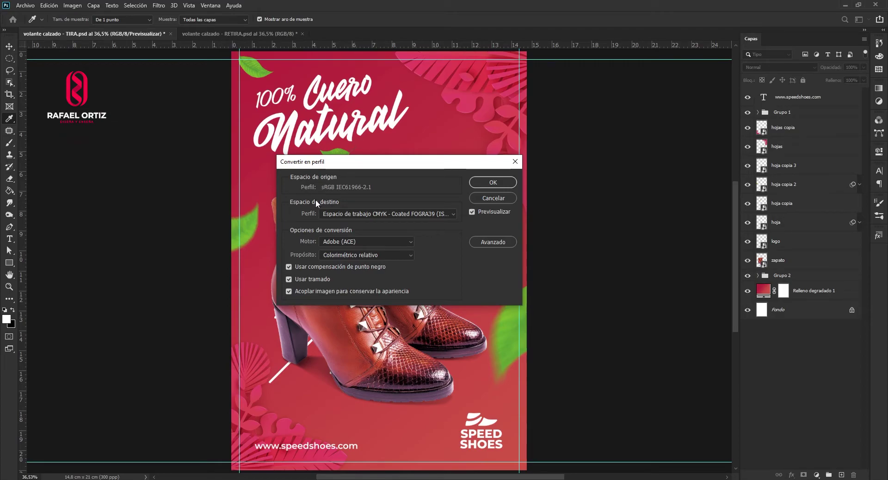
{"action": "left_click", "coordinate": [451, 213]}
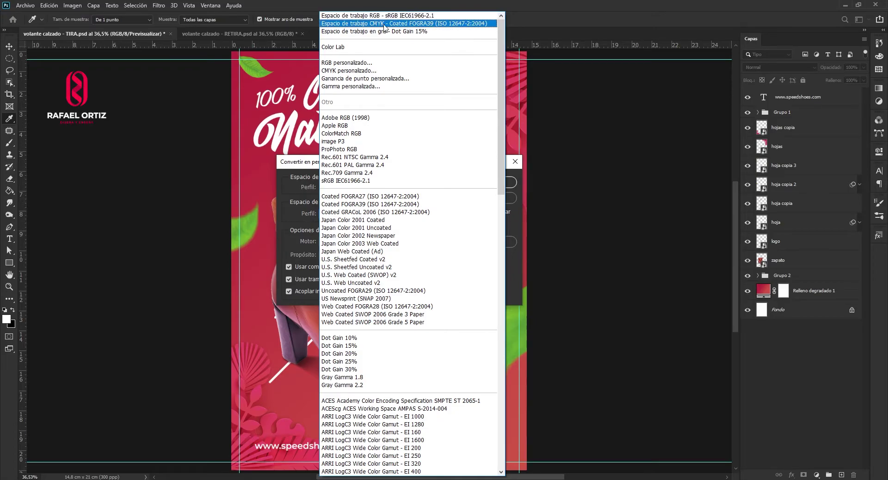
{"action": "left_click", "coordinate": [384, 24]}
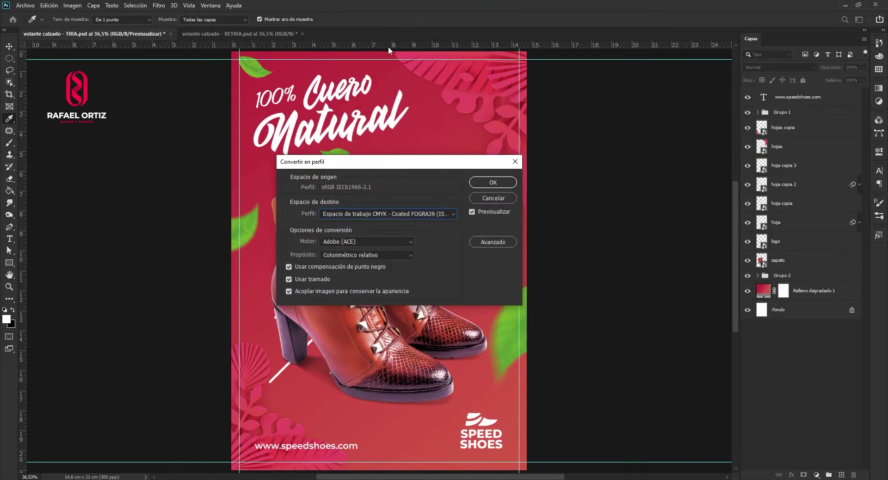
{"action": "left_click", "coordinate": [501, 183]}
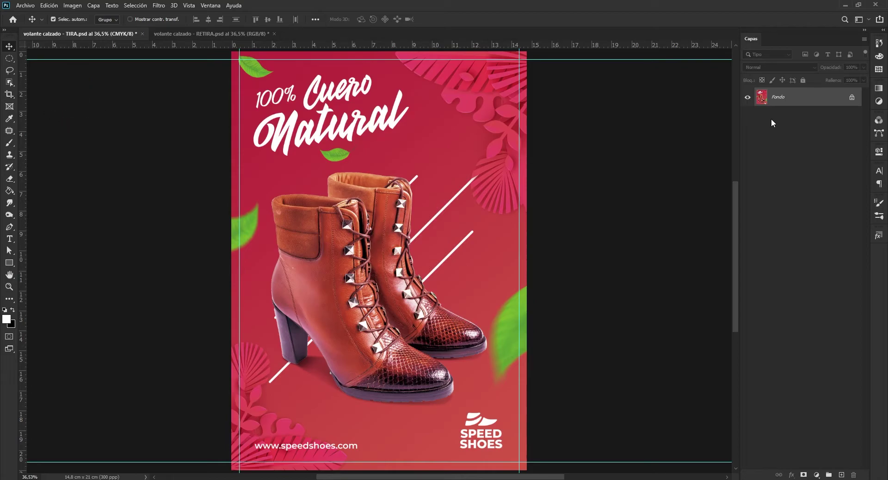
Save as 'volante calzado - TIRA-final' and confirm Imagen > Modo shows CMYK.
{"action": "left_click", "coordinate": [25, 5]}
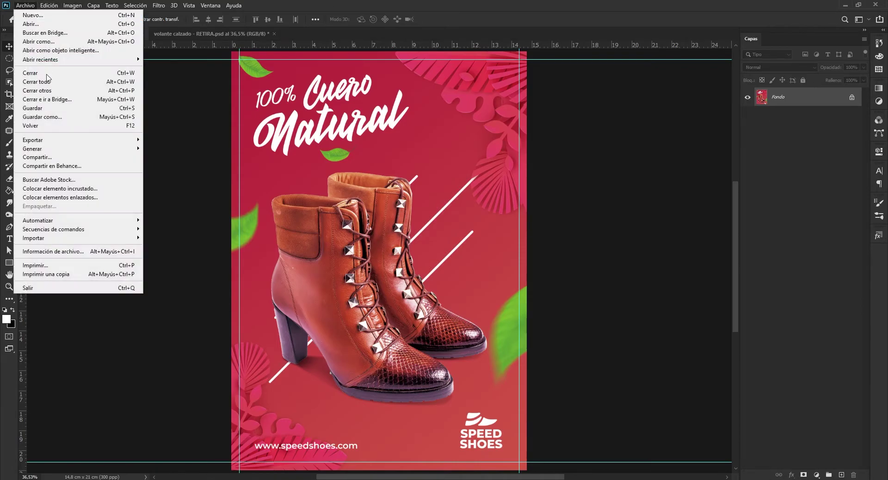
{"action": "left_click", "coordinate": [42, 117]}
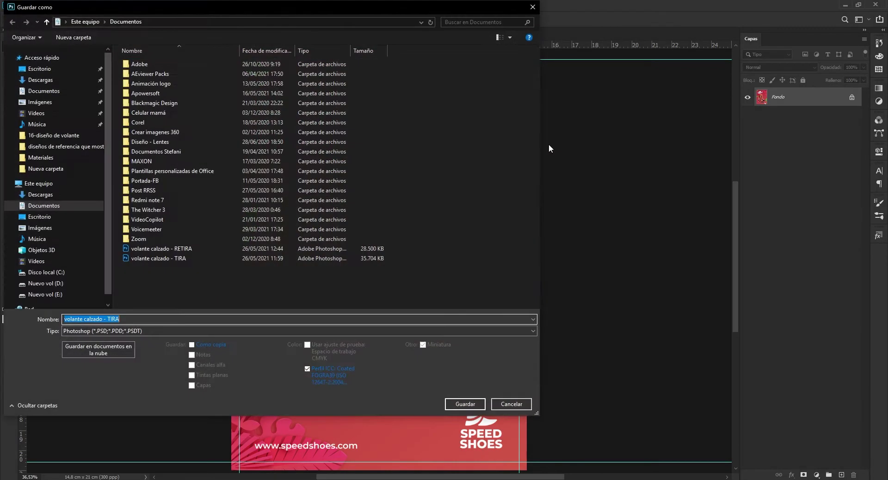
{"action": "left_click", "coordinate": [130, 318]}
{"action": "type", "text": "-"}
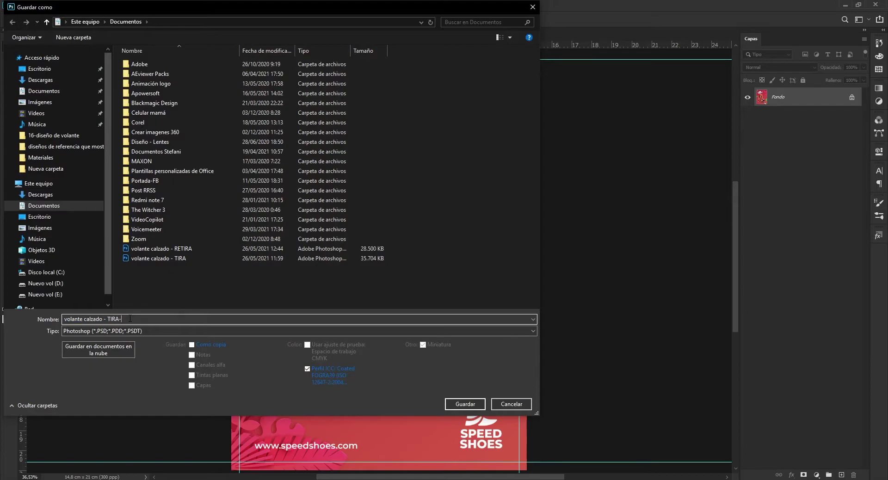
{"action": "type", "text": "final"}
{"action": "left_click", "coordinate": [461, 405]}
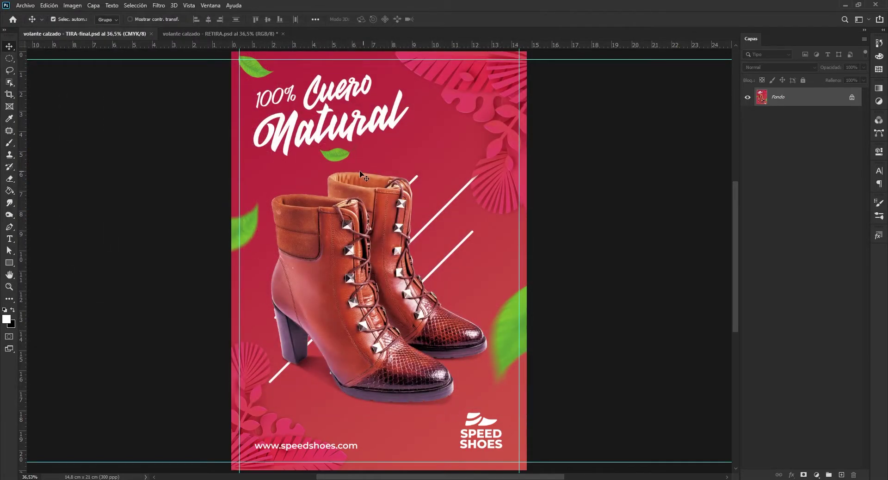
{"action": "left_click", "coordinate": [71, 6]}
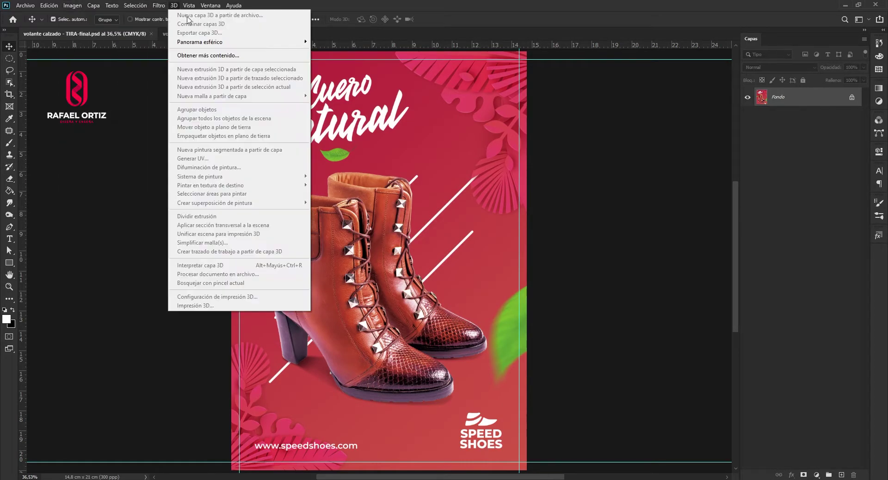
{"action": "mouse_move", "coordinate": [78, 15]}
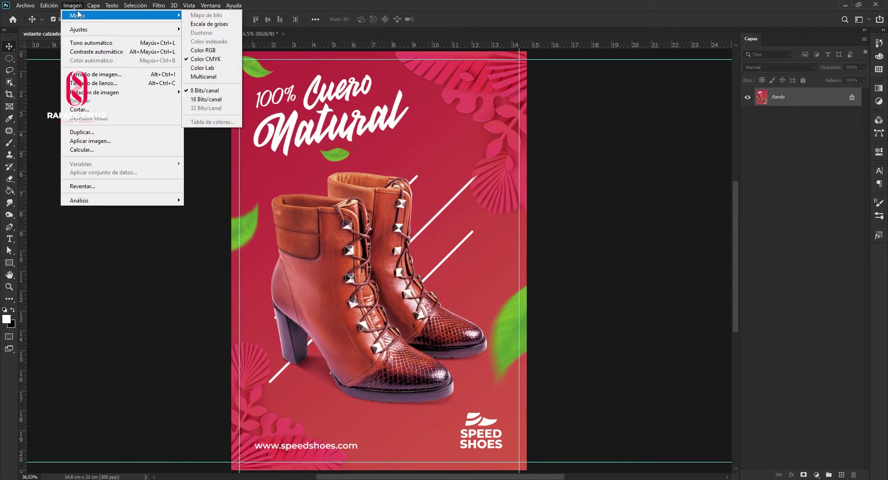
{"action": "left_click", "coordinate": [470, 17]}
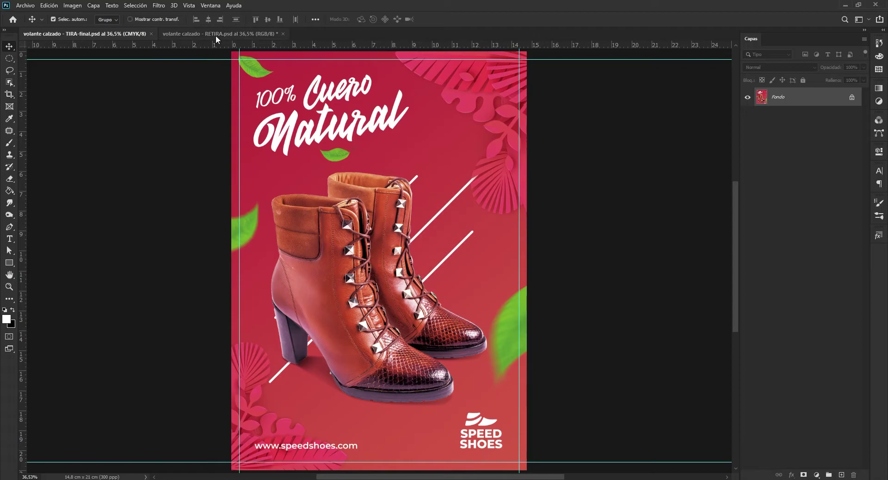
On the RETIRA flyer, switch Proof Colors on from the View menu, then off with Ctrl+Y.
{"action": "left_click", "coordinate": [215, 35]}
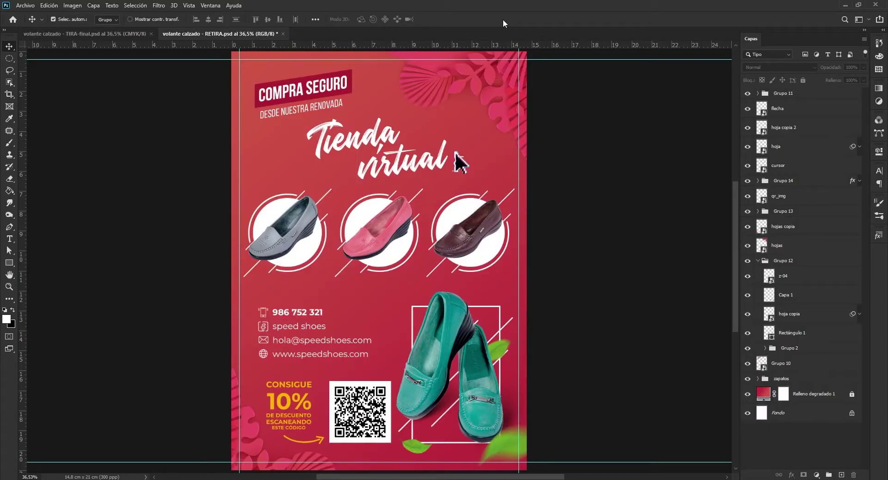
{"action": "left_click", "coordinate": [191, 7]}
{"action": "mouse_move", "coordinate": [210, 15]}
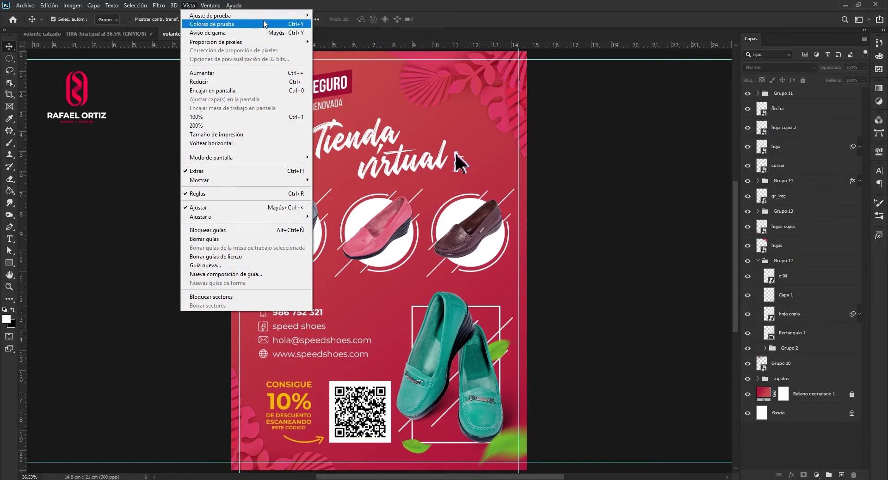
{"action": "left_click", "coordinate": [236, 24]}
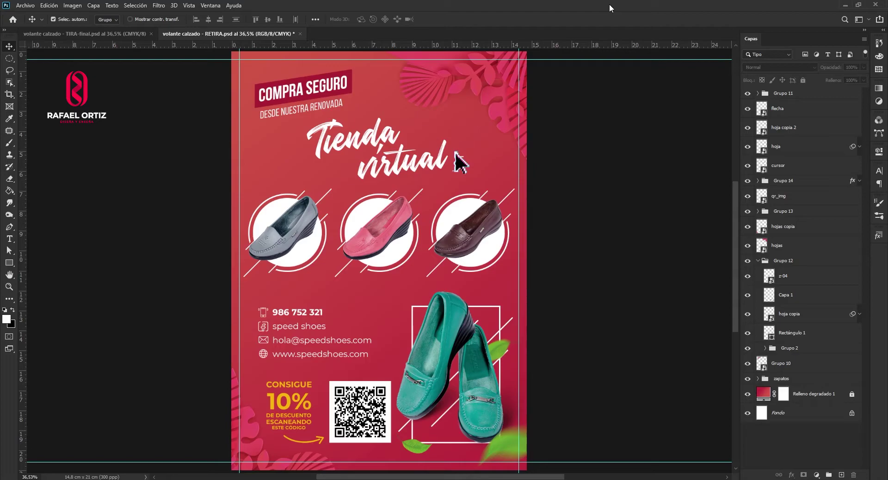
{"action": "key", "text": "ctrl"}
{"action": "key", "text": "ctrl+y"}
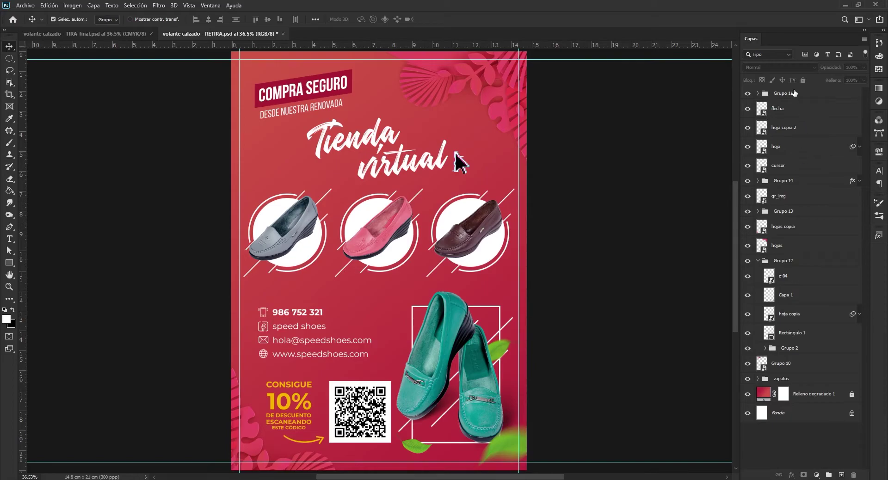
{"action": "left_click", "coordinate": [793, 94]}
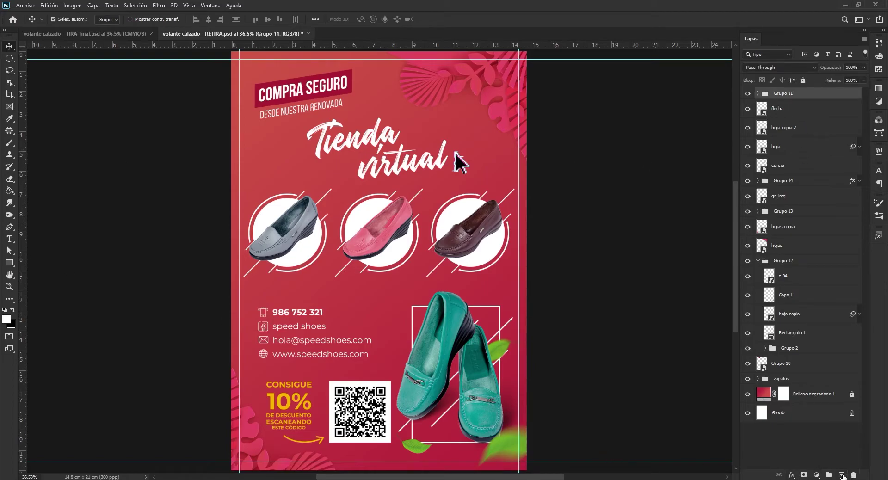
{"action": "left_click", "coordinate": [842, 475]}
{"action": "left_click", "coordinate": [9, 143]}
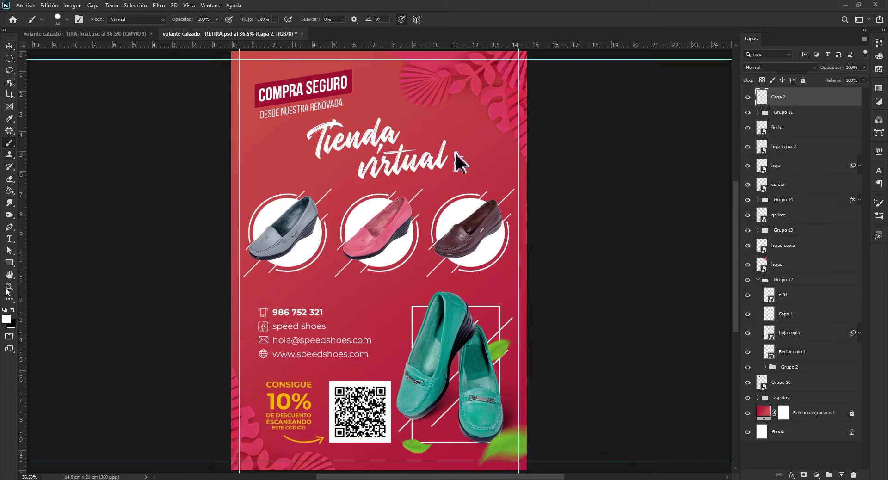
{"action": "left_click", "coordinate": [5, 322]}
{"action": "left_click_drag", "start_coordinate": [715, 275], "coordinate": [714, 252]}
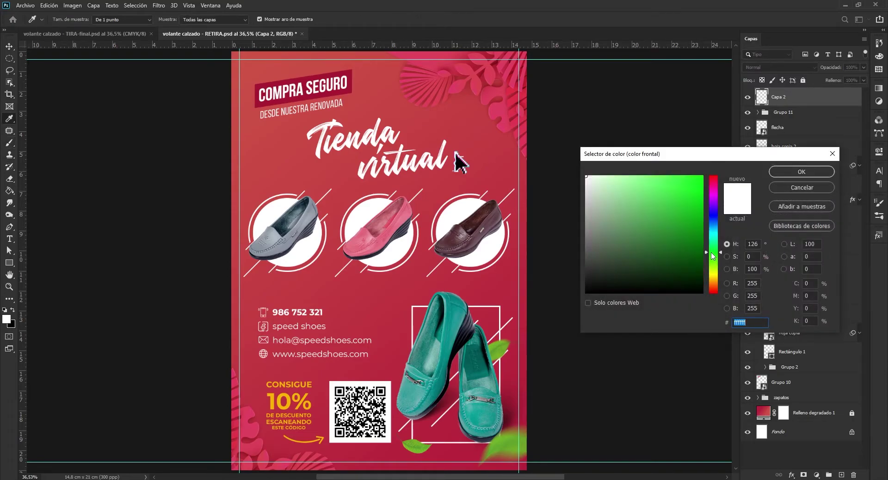
{"action": "left_click", "coordinate": [704, 177]}
{"action": "left_click", "coordinate": [802, 172]}
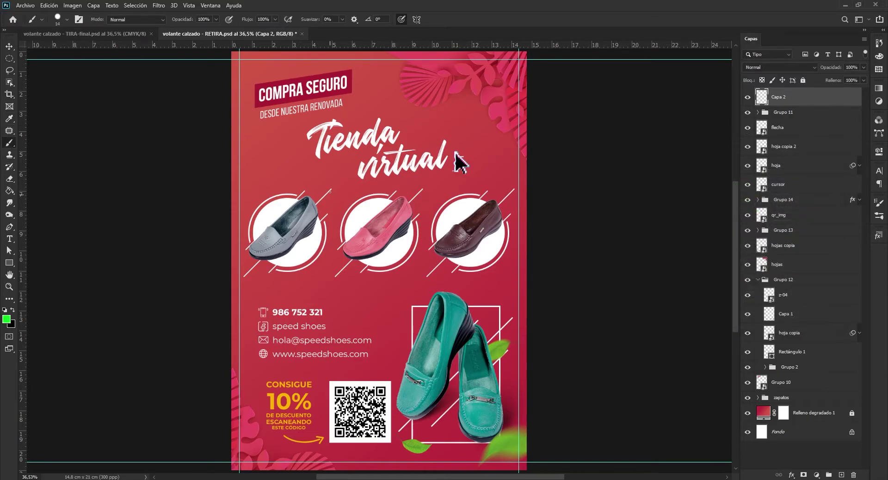
{"action": "left_click_drag", "start_coordinate": [334, 183], "coordinate": [353, 188]}
{"action": "left_click", "coordinate": [351, 205]}
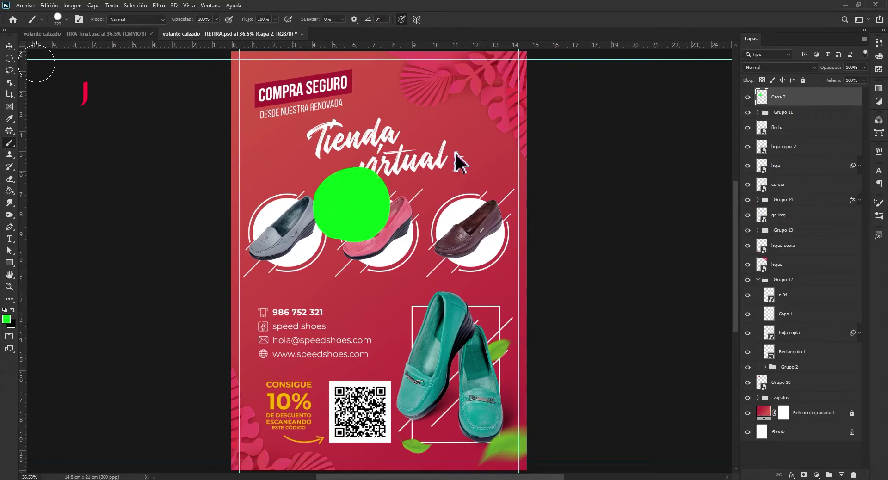
{"action": "left_click", "coordinate": [10, 47]}
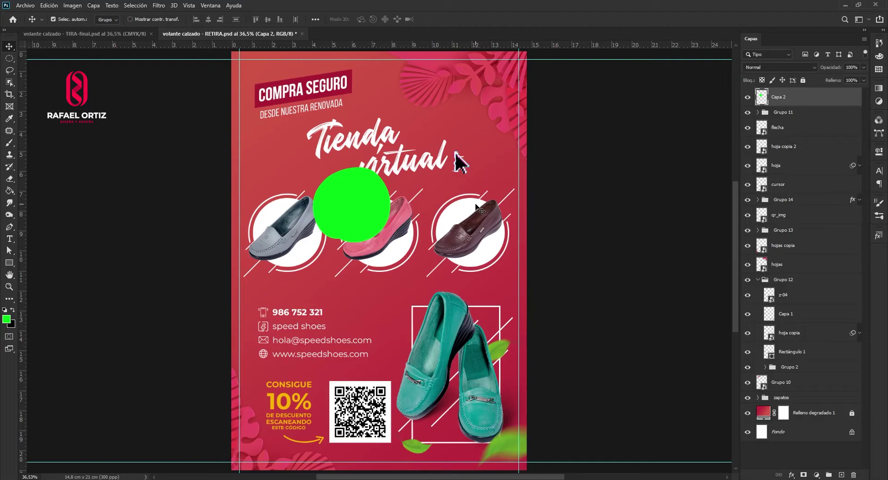
{"action": "key", "text": "ctrl"}
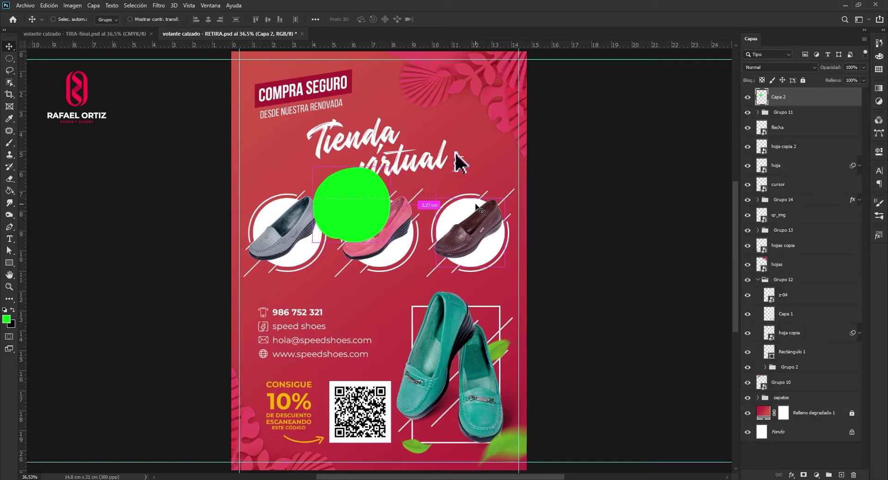
{"action": "key", "text": "ctrl+y"}
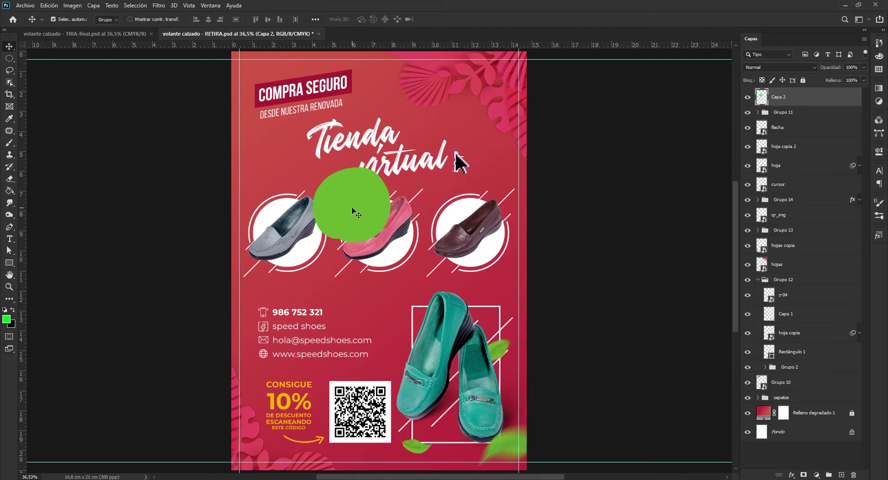
{"action": "left_click_drag", "start_coordinate": [352, 211], "coordinate": [380, 131]}
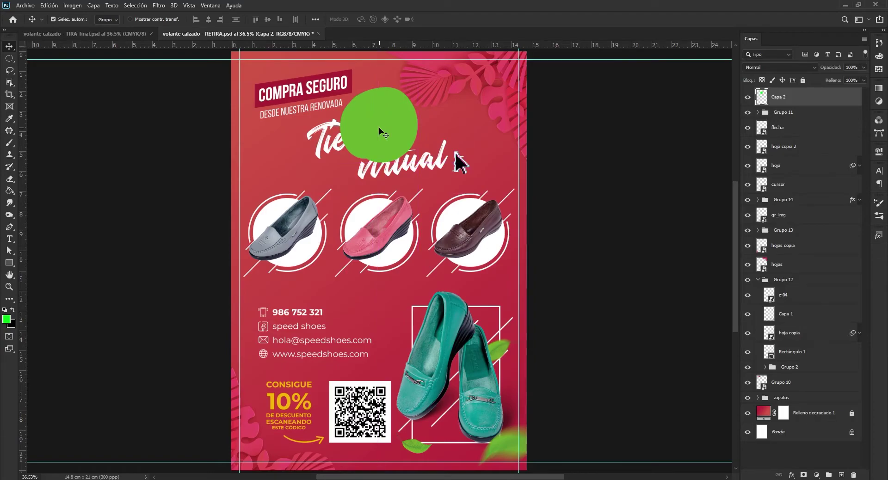
{"action": "key", "text": "ctrl"}
{"action": "key", "text": "ctrl+y"}
{"action": "left_click_drag", "start_coordinate": [380, 131], "coordinate": [380, 151]}
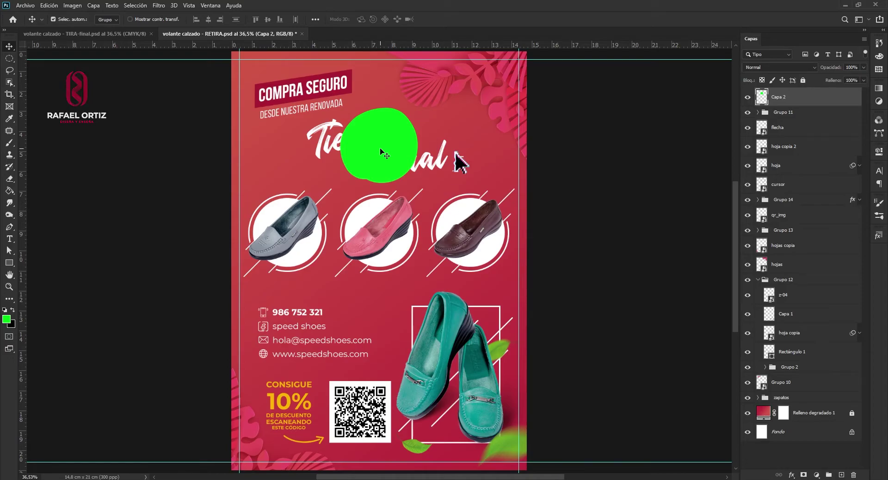
{"action": "key", "text": "Delete"}
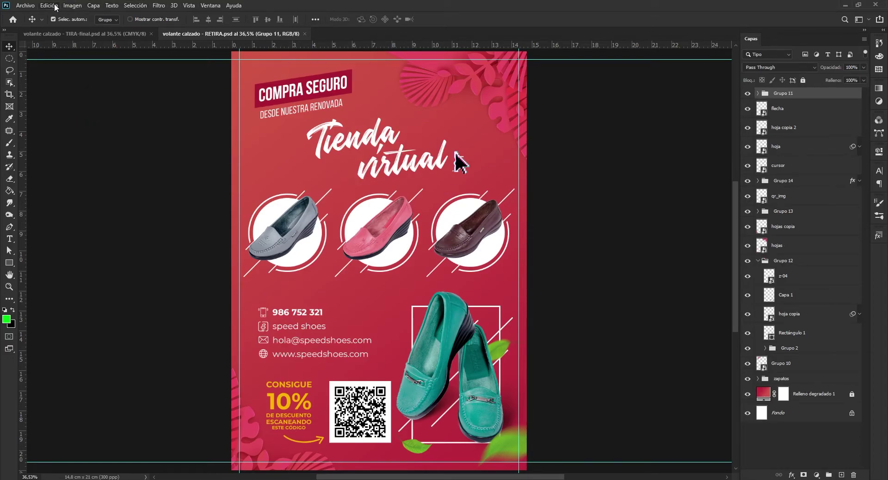
Convert the Tienda virtual flyer to the Coated FOGRA39 profile with Flatten image enabled.
{"action": "left_click", "coordinate": [55, 7]}
{"action": "left_click", "coordinate": [82, 343]}
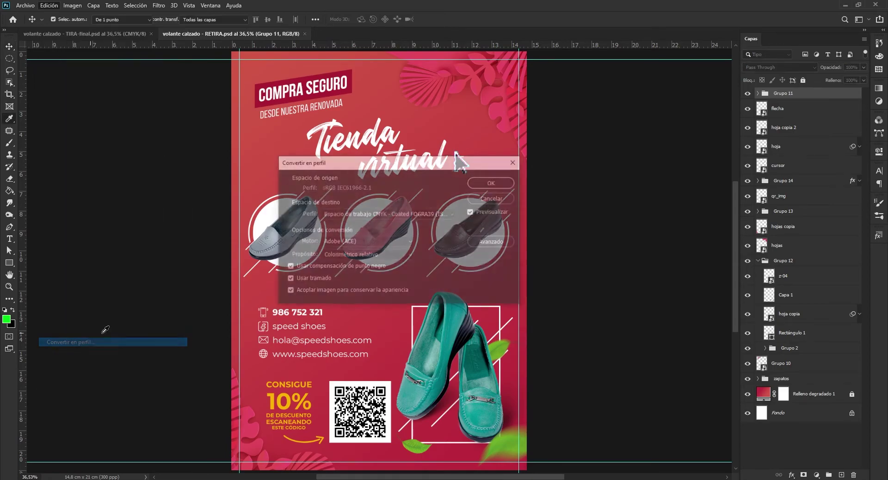
{"action": "left_click", "coordinate": [340, 216]}
{"action": "key", "text": "Escape"}
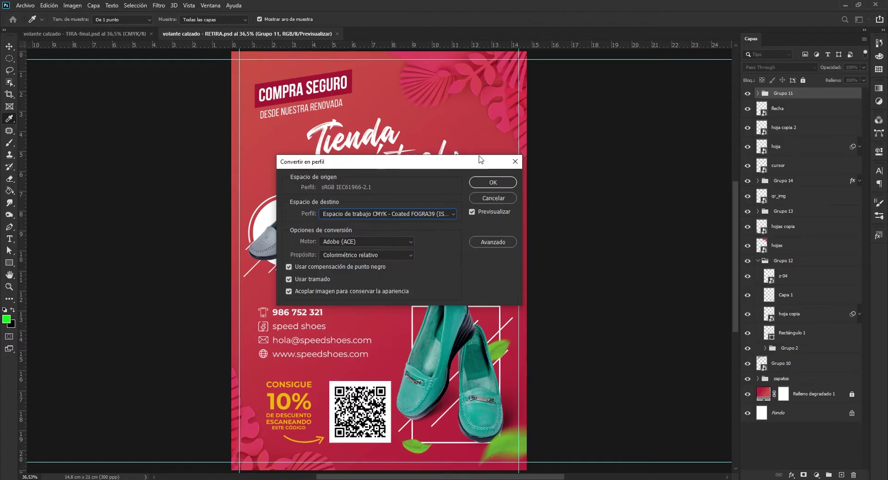
{"action": "left_click", "coordinate": [490, 183]}
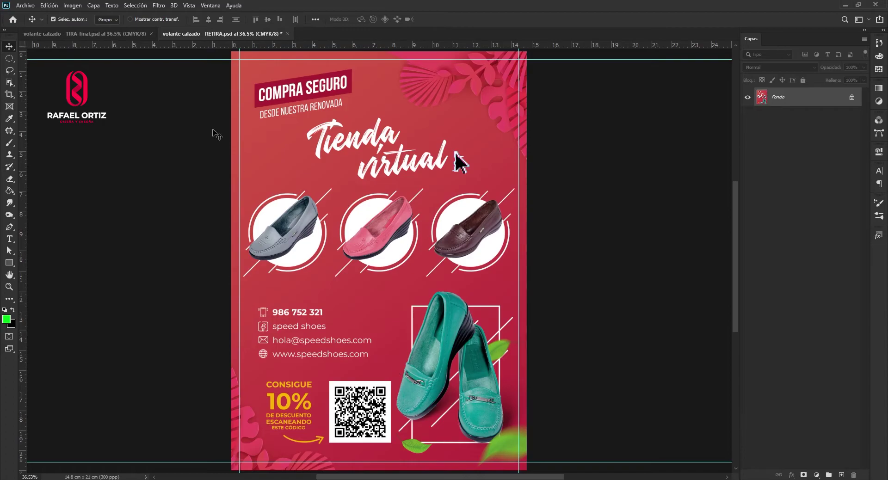
Check both flyer tabs, zoom into the RETIRA QR code, and show the Canales panel.
{"action": "left_click", "coordinate": [118, 35]}
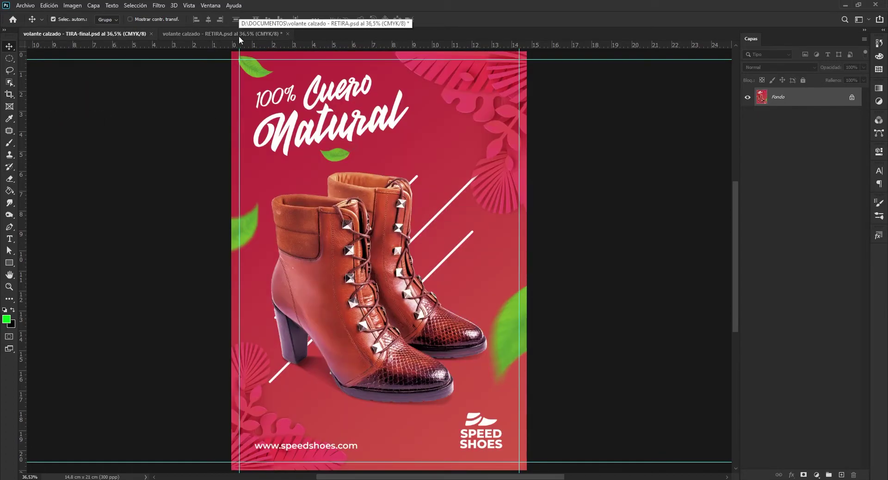
{"action": "left_click", "coordinate": [238, 35]}
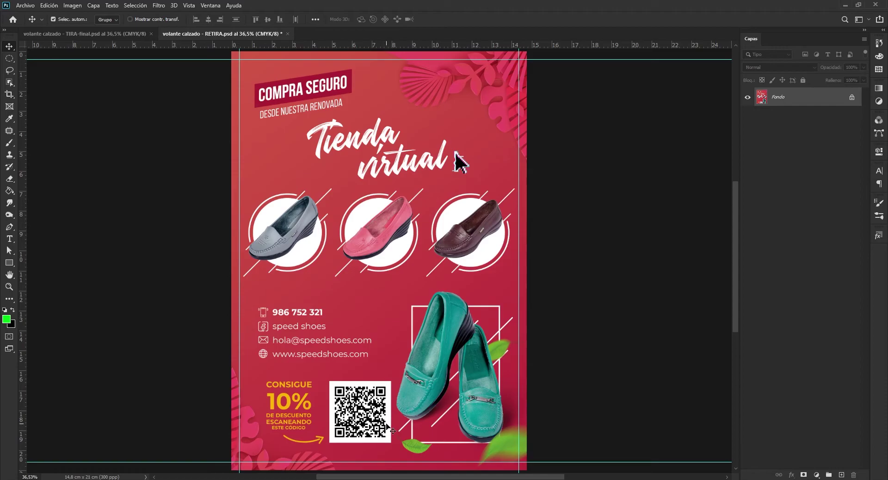
{"action": "scroll", "coordinate": [392, 431], "scroll_direction": "up", "scroll_amount": 2}
{"action": "scroll", "coordinate": [389, 407], "scroll_direction": "down", "scroll_amount": 1}
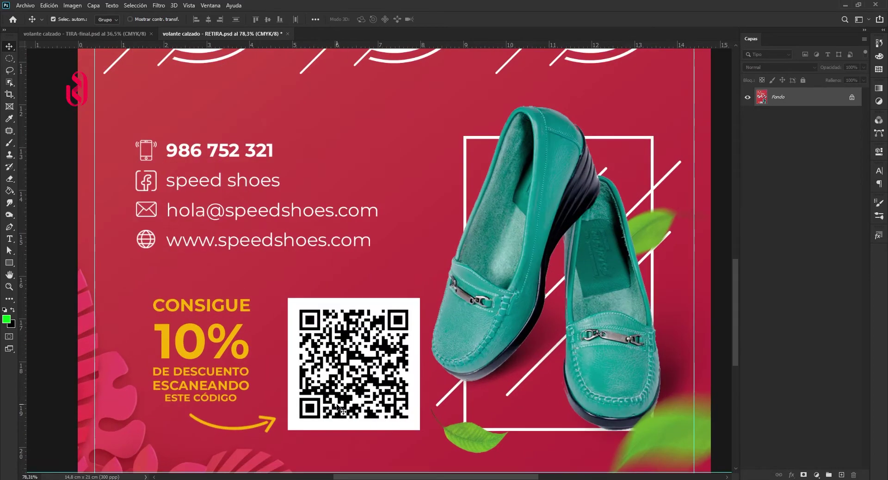
{"action": "scroll", "coordinate": [382, 366], "scroll_direction": "up", "scroll_amount": 2}
{"action": "scroll", "coordinate": [370, 356], "scroll_direction": "up", "scroll_amount": 1}
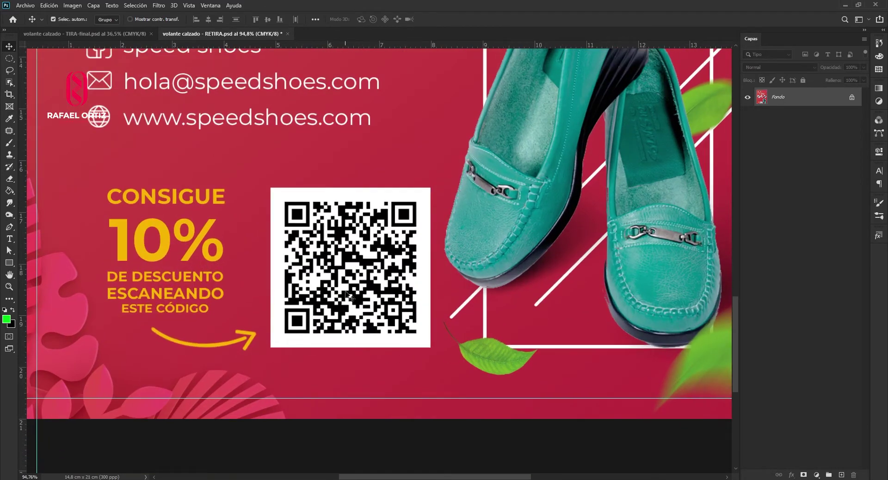
{"action": "scroll", "coordinate": [367, 240], "scroll_direction": "up", "scroll_amount": 1}
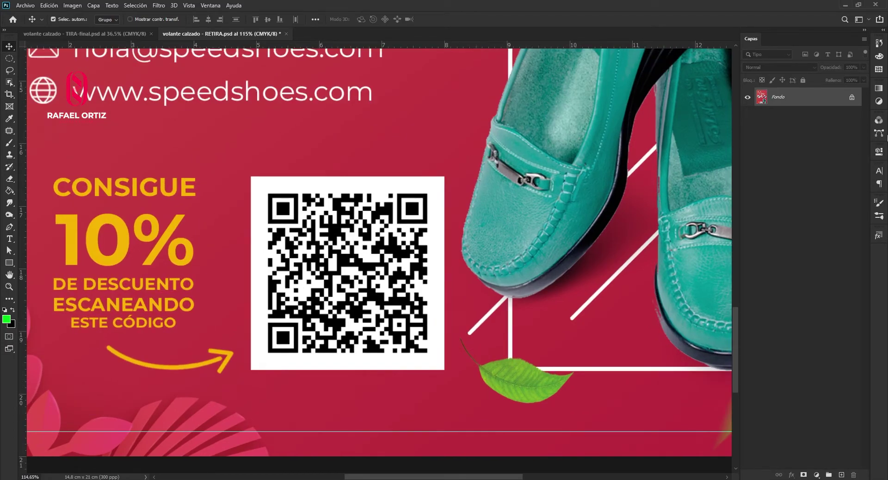
{"action": "left_click", "coordinate": [879, 120]}
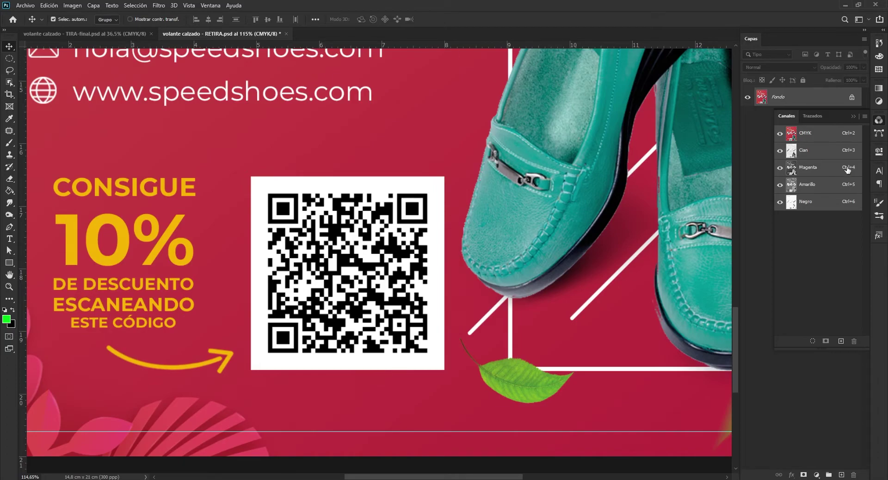
View the Negro channel alone and zoom around the QR code.
{"action": "left_click", "coordinate": [814, 206]}
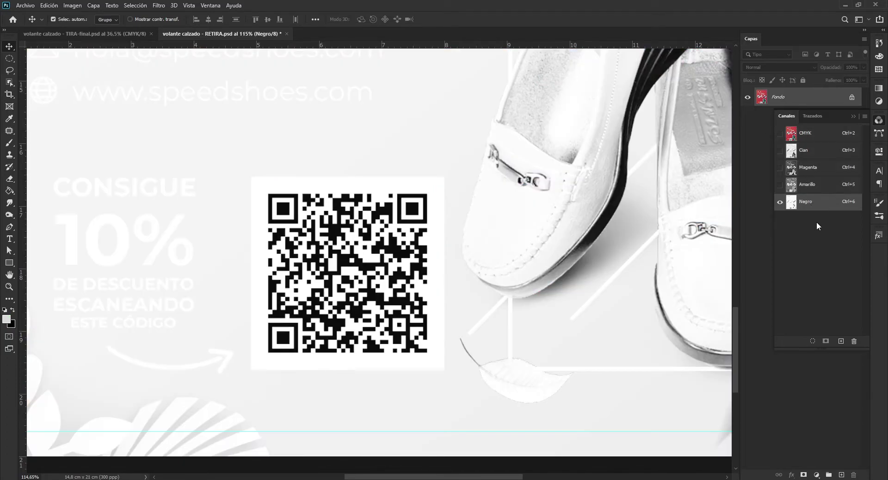
{"action": "scroll", "coordinate": [451, 256], "scroll_direction": "down", "scroll_amount": 3}
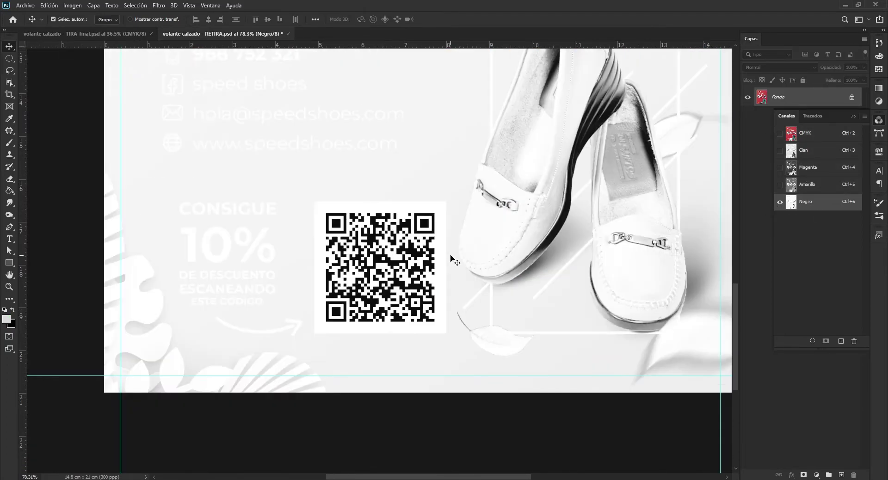
{"action": "scroll", "coordinate": [451, 258], "scroll_direction": "down", "scroll_amount": 2}
{"action": "scroll", "coordinate": [453, 255], "scroll_direction": "up", "scroll_amount": 2}
{"action": "scroll", "coordinate": [458, 252], "scroll_direction": "up", "scroll_amount": 2}
{"action": "scroll", "coordinate": [463, 250], "scroll_direction": "up", "scroll_amount": 2}
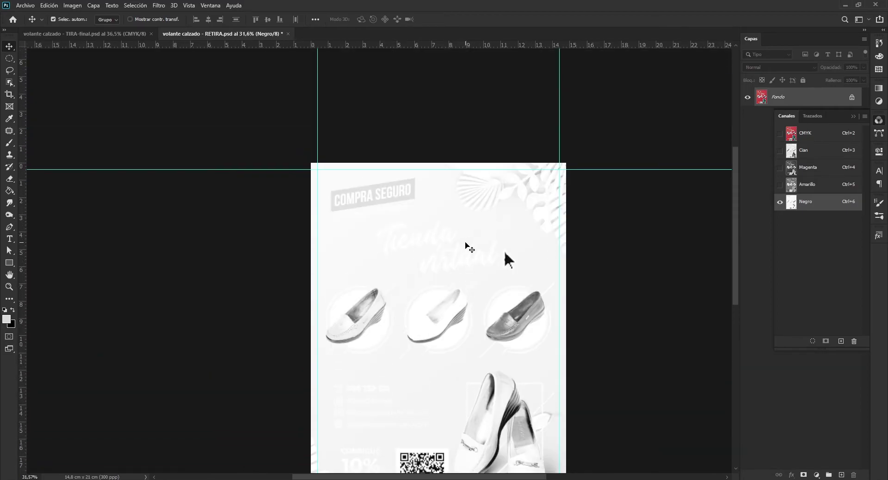
{"action": "scroll", "coordinate": [474, 244], "scroll_direction": "down", "scroll_amount": 3}
{"action": "scroll", "coordinate": [474, 244], "scroll_direction": "down", "scroll_amount": 2}
{"action": "scroll", "coordinate": [509, 245], "scroll_direction": "up", "scroll_amount": 1}
{"action": "scroll", "coordinate": [561, 248], "scroll_direction": "down", "scroll_amount": 2}
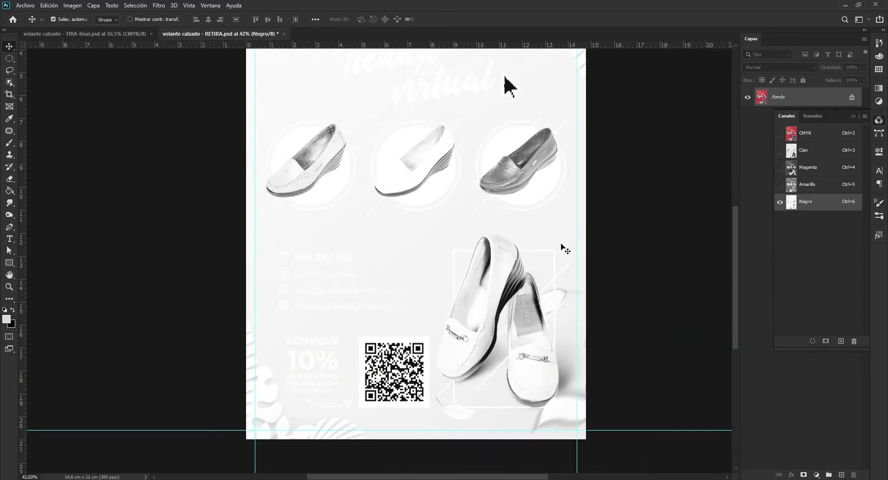
{"action": "scroll", "coordinate": [426, 388], "scroll_direction": "up", "scroll_amount": 2}
{"action": "scroll", "coordinate": [426, 391], "scroll_direction": "down", "scroll_amount": 2}
{"action": "scroll", "coordinate": [407, 370], "scroll_direction": "up", "scroll_amount": 1}
{"action": "scroll", "coordinate": [384, 337], "scroll_direction": "up", "scroll_amount": 1}
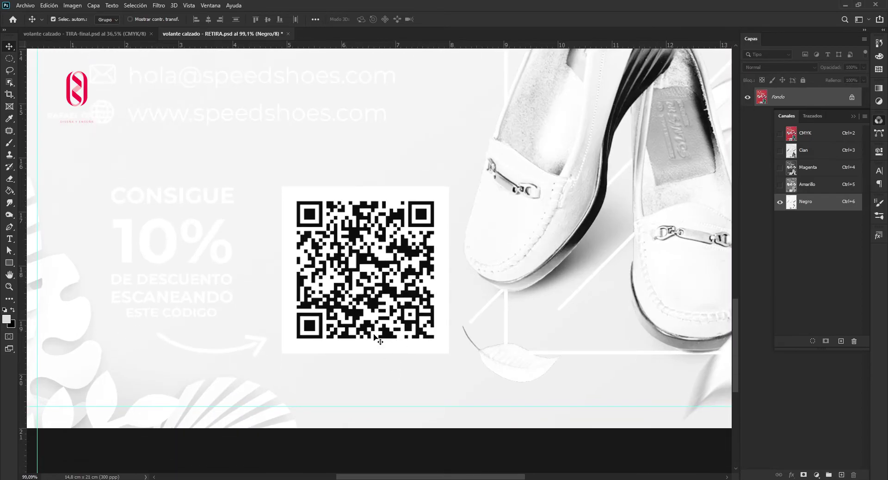
{"action": "scroll", "coordinate": [363, 305], "scroll_direction": "up", "scroll_amount": 1}
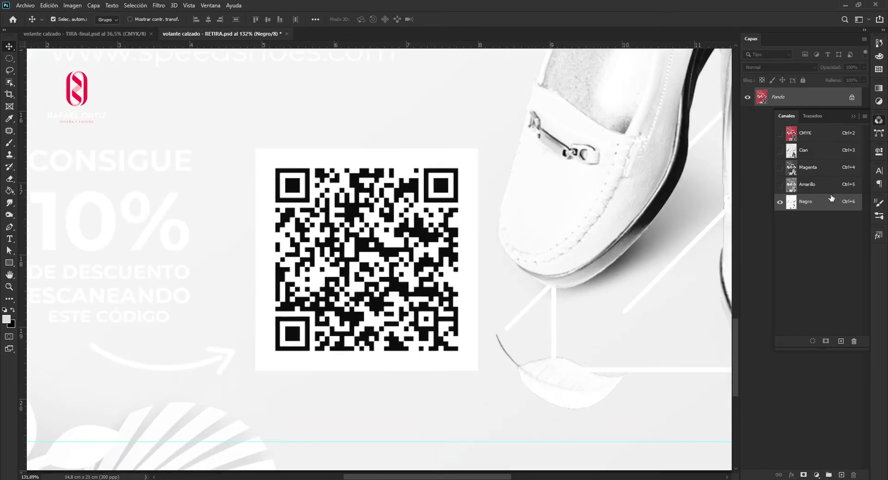
Compare the Magenta, Cian and Negro plates, end on Amarillo, and pick the Rectangular Marquee.
{"action": "left_click", "coordinate": [820, 185]}
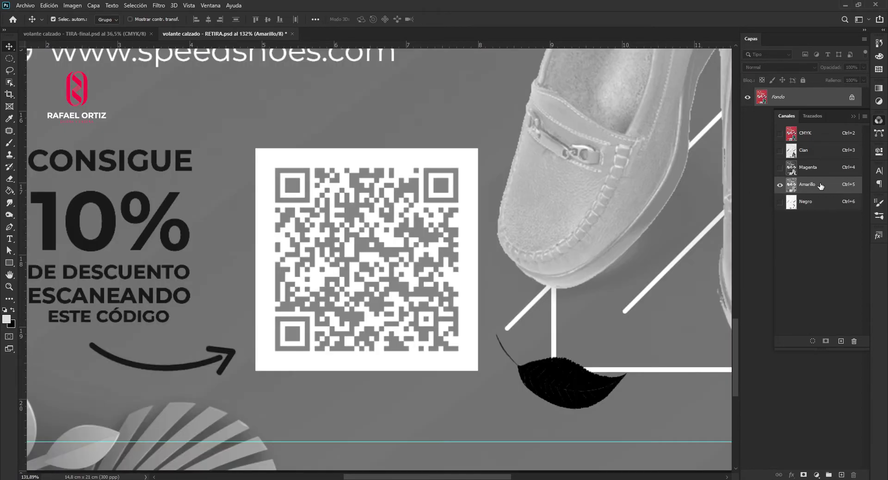
{"action": "left_click", "coordinate": [812, 171]}
{"action": "left_click", "coordinate": [810, 151]}
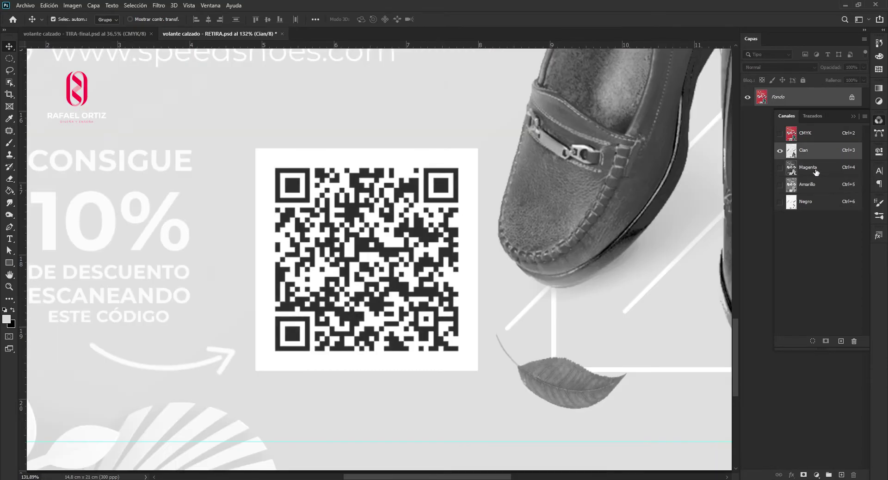
{"action": "left_click", "coordinate": [806, 209]}
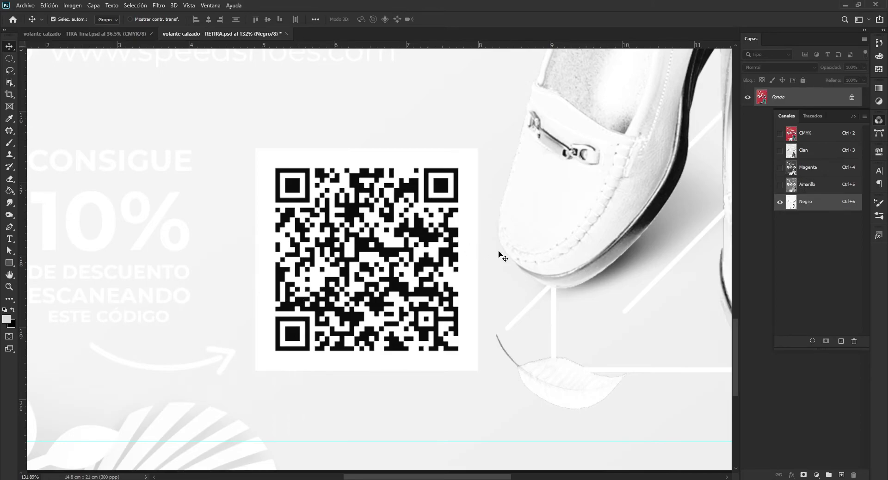
{"action": "left_click", "coordinate": [819, 188]}
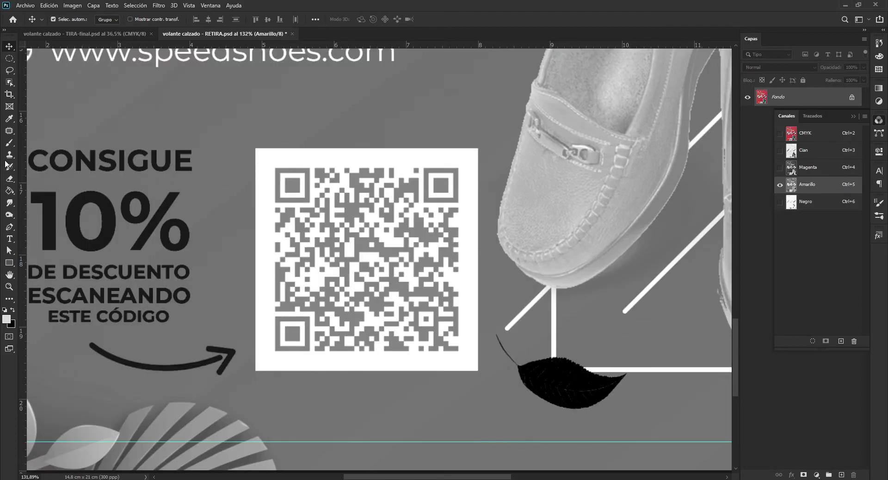
{"action": "left_click", "coordinate": [15, 62]}
{"action": "left_click", "coordinate": [38, 60]}
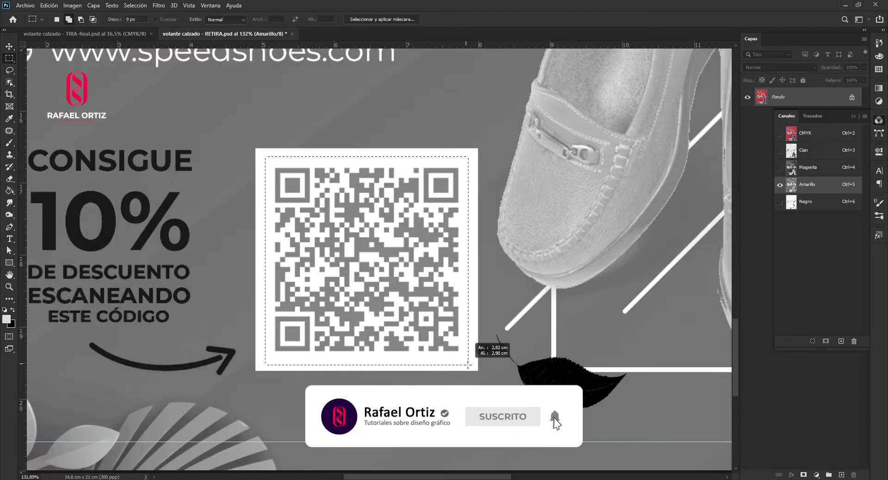
Whiten the QR code in the Amarillo channel with Levels white input 2, then deselect.
{"action": "left_click_drag", "start_coordinate": [265, 156], "coordinate": [469, 365]}
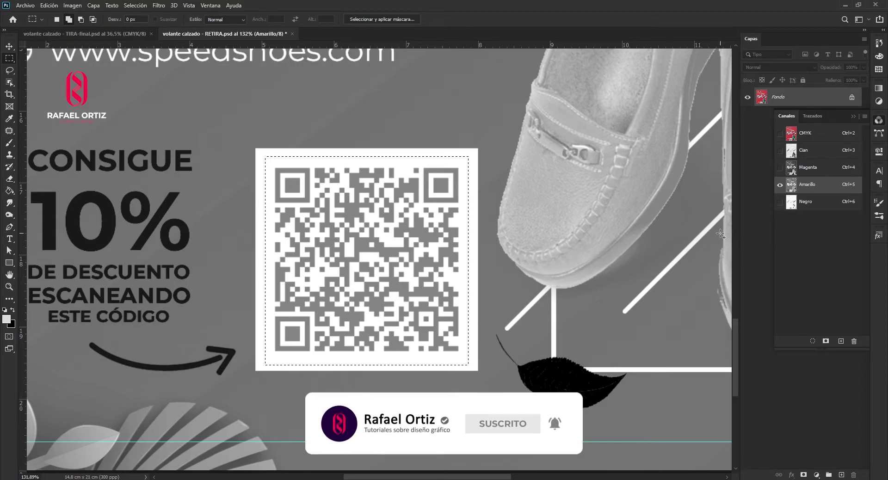
{"action": "key", "text": "ctrl+l"}
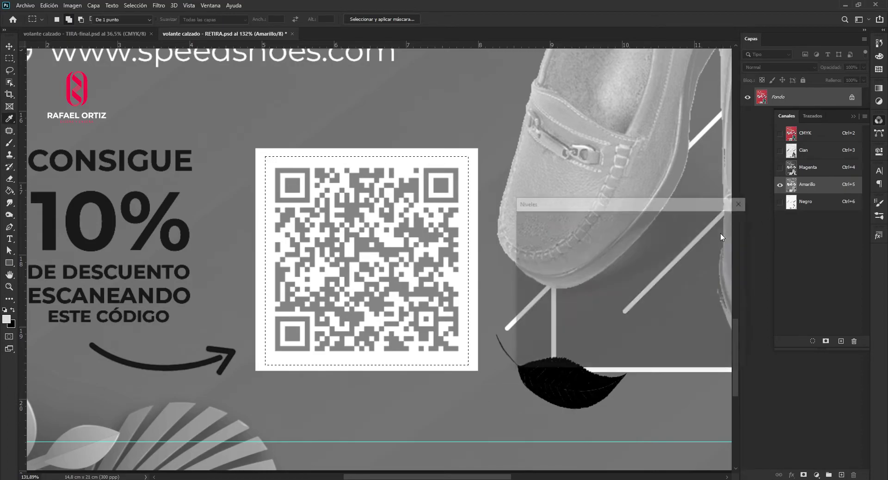
{"action": "left_click_drag", "start_coordinate": [578, 202], "coordinate": [576, 152]}
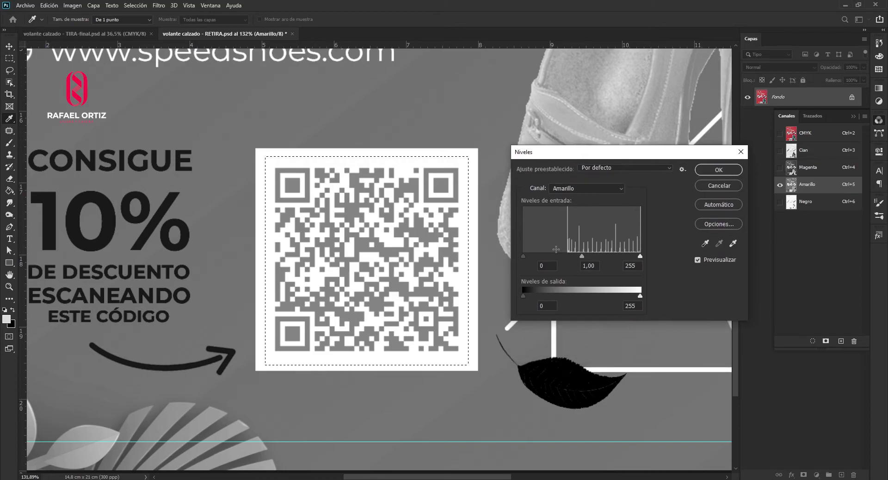
{"action": "mouse_move", "coordinate": [525, 256]}
{"action": "left_mouse_down"}
{"action": "mouse_move", "coordinate": [551, 256]}
{"action": "mouse_move", "coordinate": [504, 265]}
{"action": "left_mouse_up"}
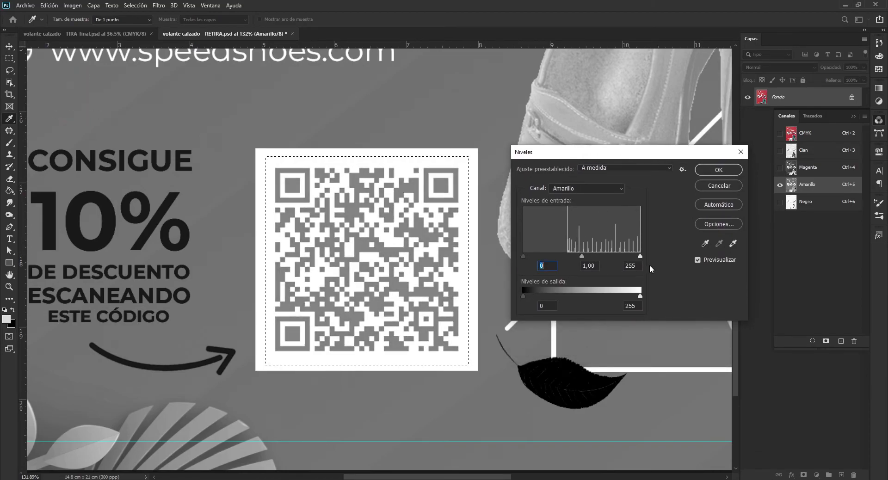
{"action": "left_click_drag", "start_coordinate": [640, 256], "coordinate": [493, 256]}
{"action": "left_click", "coordinate": [719, 169]}
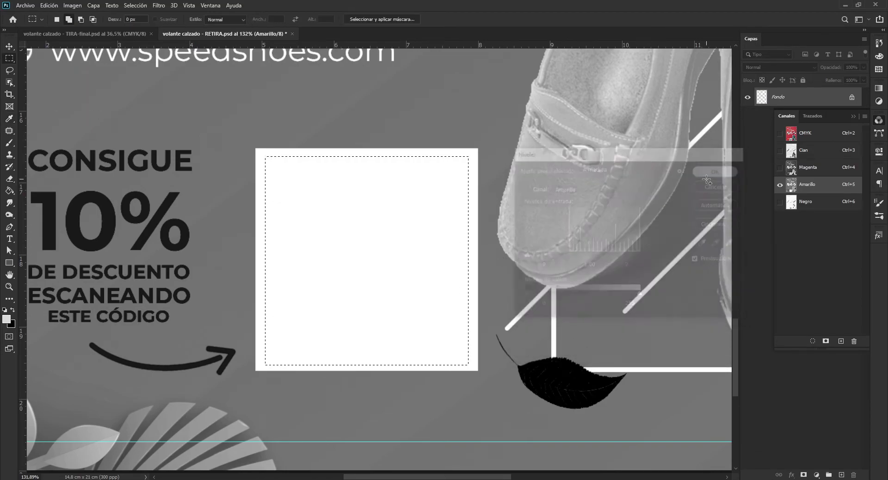
{"action": "key", "text": "ctrl+d"}
{"action": "key", "text": "m"}
Whiten the QR code in the Magenta channel with Levels white input 2.
{"action": "left_click", "coordinate": [807, 168]}
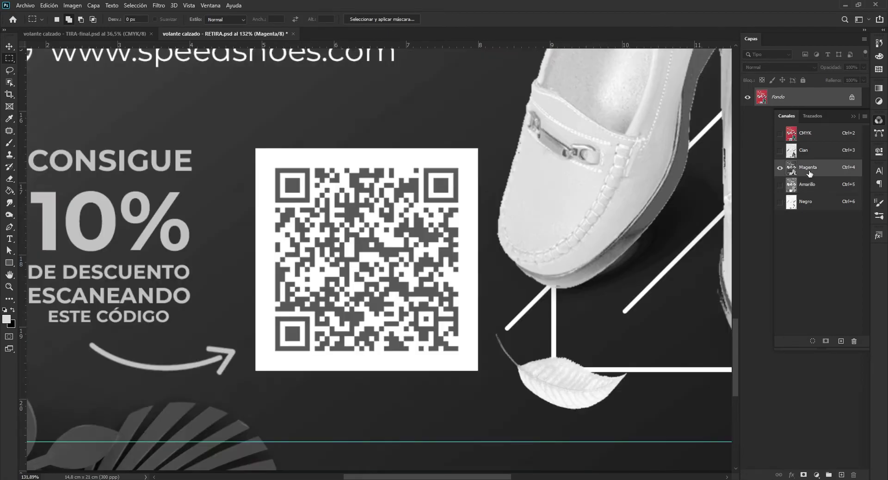
{"action": "mouse_move", "coordinate": [268, 159]}
{"action": "left_mouse_down"}
{"action": "mouse_move", "coordinate": [477, 330]}
{"action": "mouse_move", "coordinate": [468, 357]}
{"action": "left_mouse_up"}
{"action": "key", "text": "ctrl+l"}
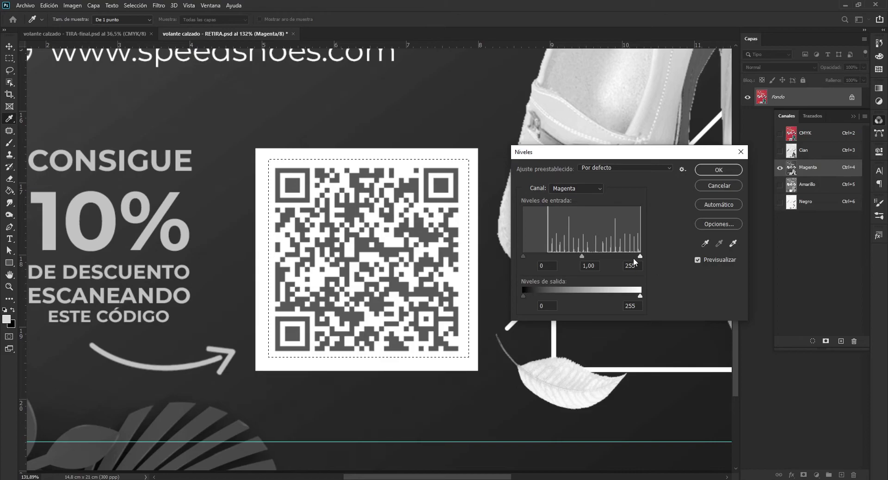
{"action": "left_click_drag", "start_coordinate": [640, 256], "coordinate": [514, 256]}
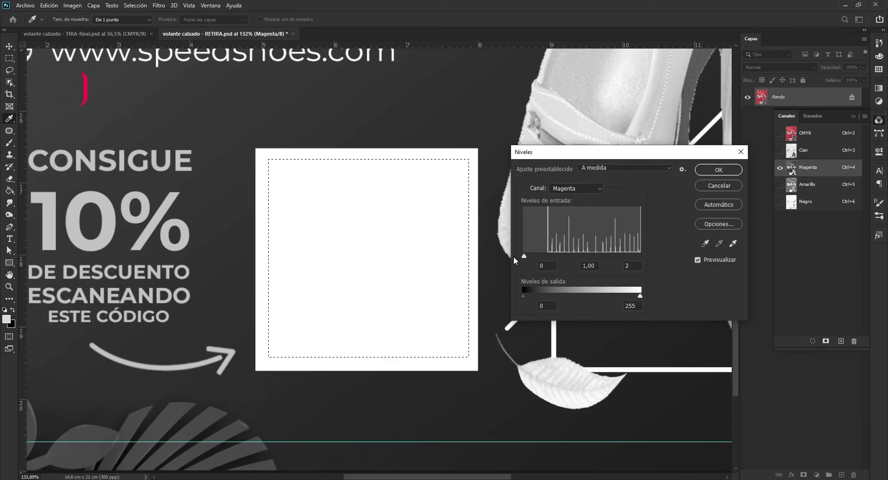
{"action": "left_click", "coordinate": [708, 173]}
Whiten the QR code in the Cian channel with Levels white input 2, then deselect.
{"action": "key", "text": "ctrl+3"}
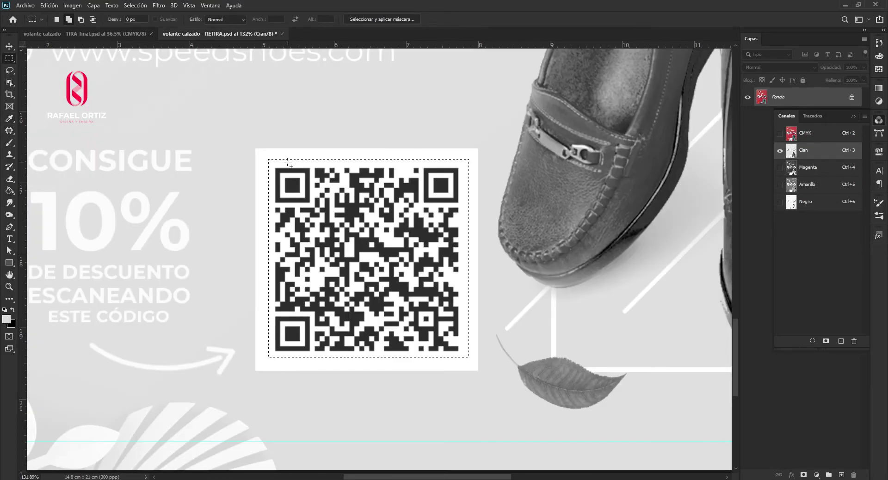
{"action": "key", "text": "ctrl+l"}
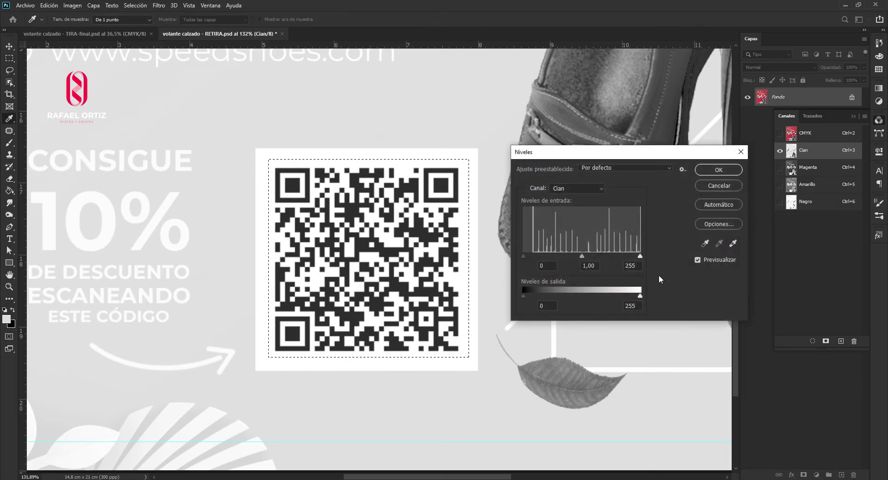
{"action": "double_click", "coordinate": [630, 265]}
{"action": "type", "text": "2"}
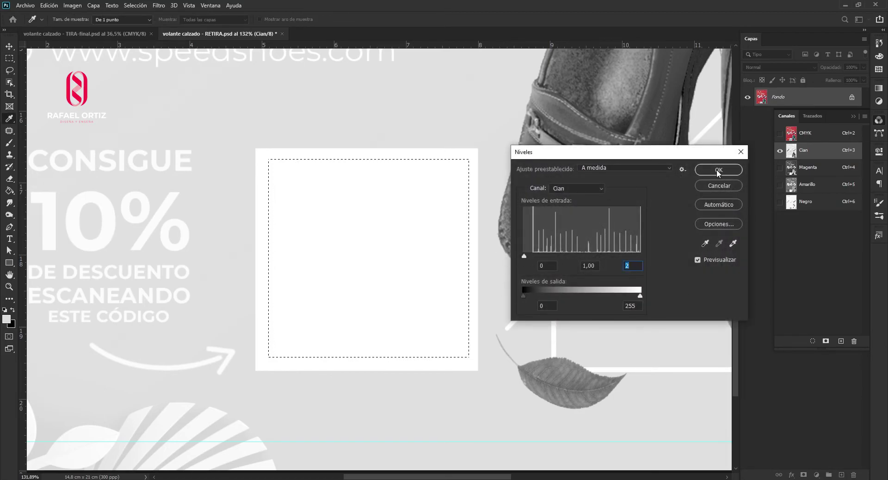
{"action": "left_click", "coordinate": [718, 170]}
{"action": "key", "text": "m"}
{"action": "key", "text": "ctrl+d"}
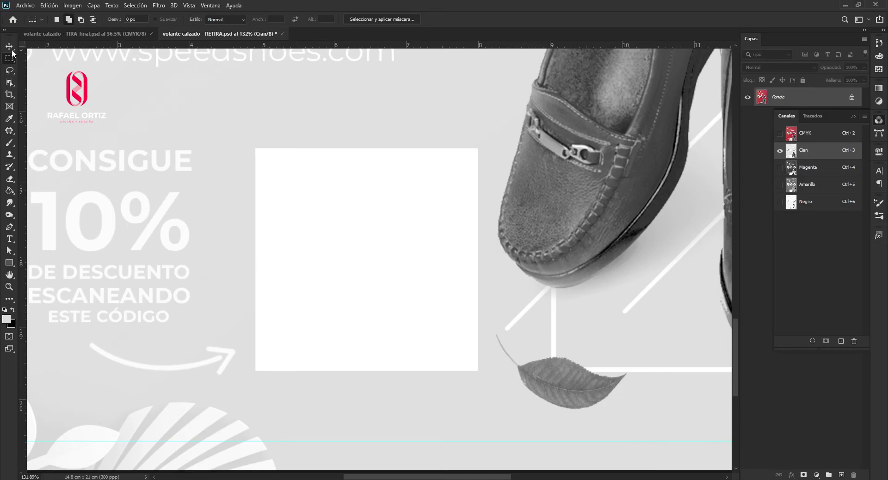
Switch to the Move tool and check the QR code in the Magenta, Amarillo and Negro plates.
{"action": "left_click", "coordinate": [10, 46]}
{"action": "left_click", "coordinate": [808, 169]}
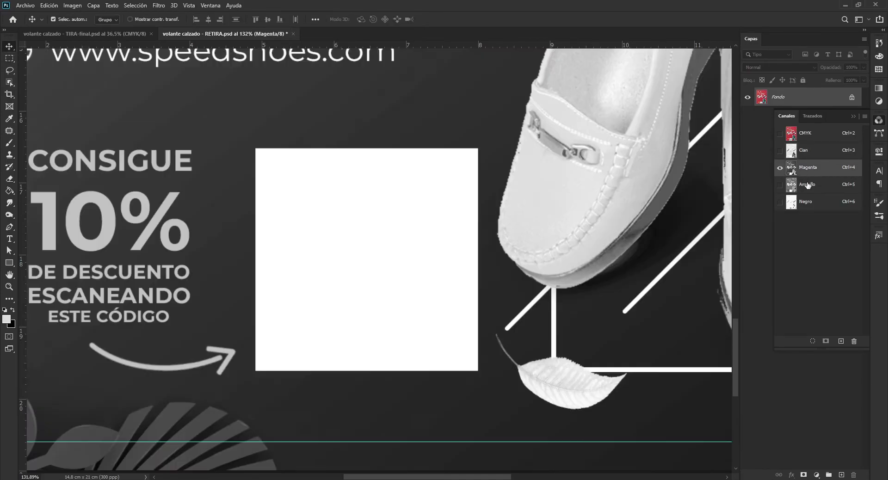
{"action": "left_click", "coordinate": [807, 185]}
{"action": "left_click", "coordinate": [809, 203]}
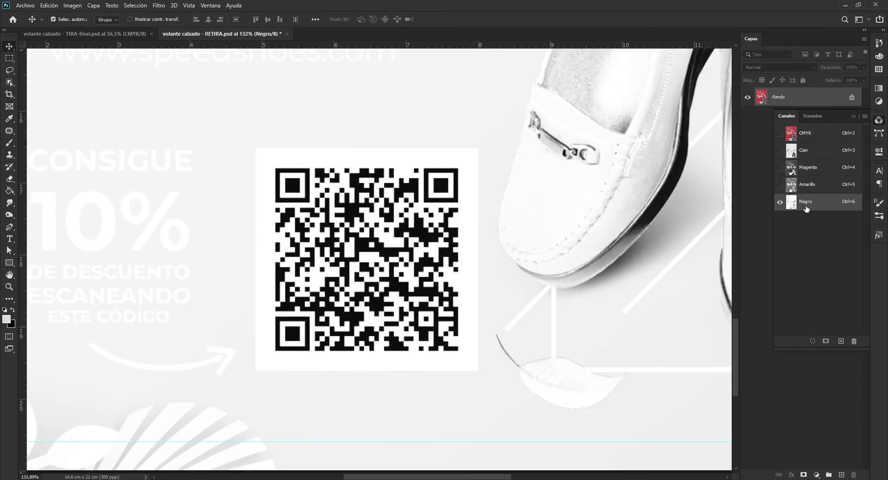
Return to the CMYK composite, fit the flyer on screen, and collapse the Channels panel.
{"action": "left_click", "coordinate": [806, 133]}
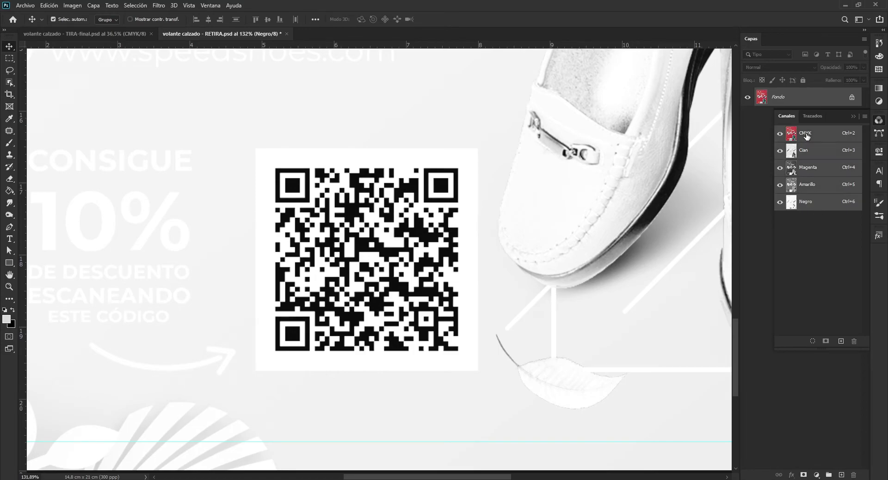
{"action": "scroll", "coordinate": [400, 241], "scroll_direction": "down", "scroll_amount": 4}
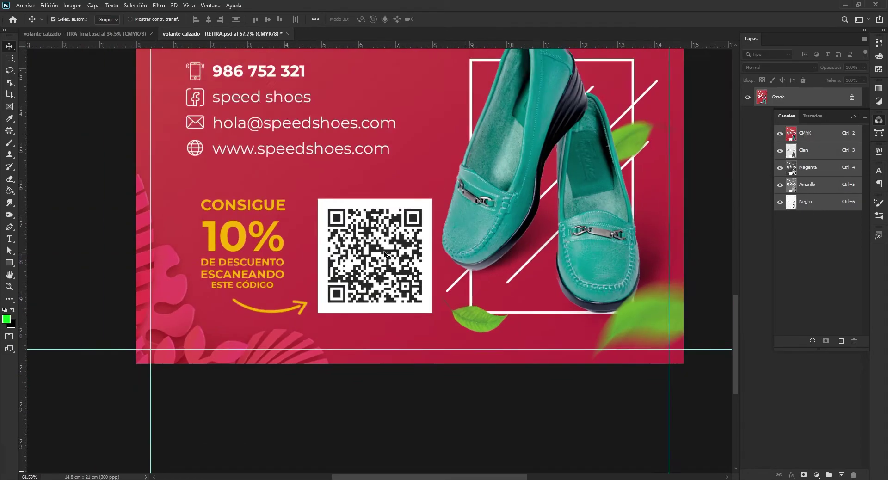
{"action": "scroll", "coordinate": [394, 247], "scroll_direction": "down", "scroll_amount": 3}
{"action": "scroll", "coordinate": [389, 254], "scroll_direction": "down", "scroll_amount": 2}
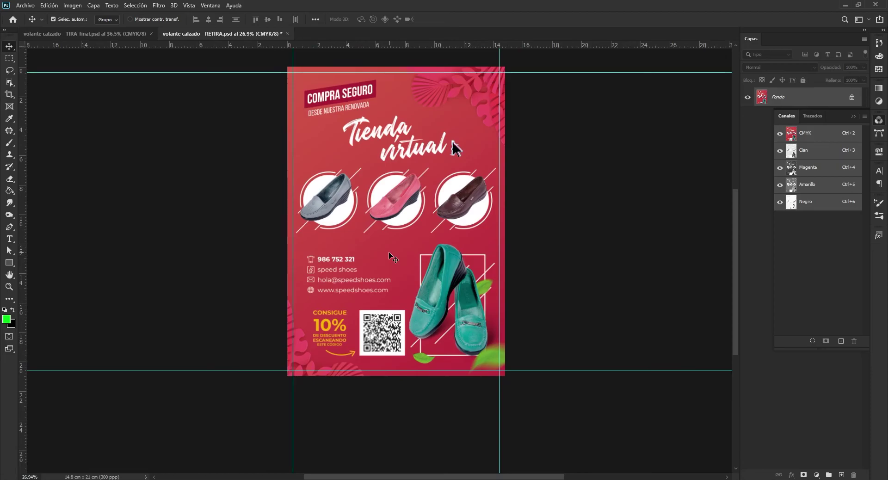
{"action": "key", "text": "ctrl+0"}
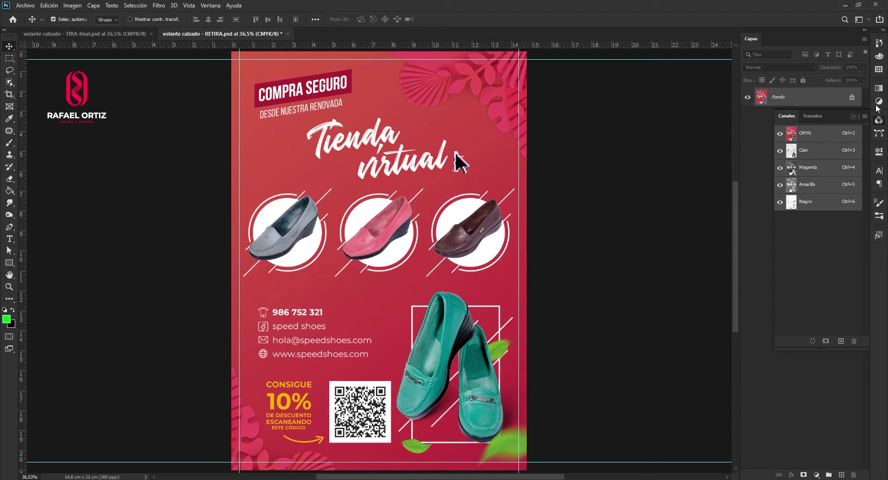
{"action": "left_click", "coordinate": [853, 116]}
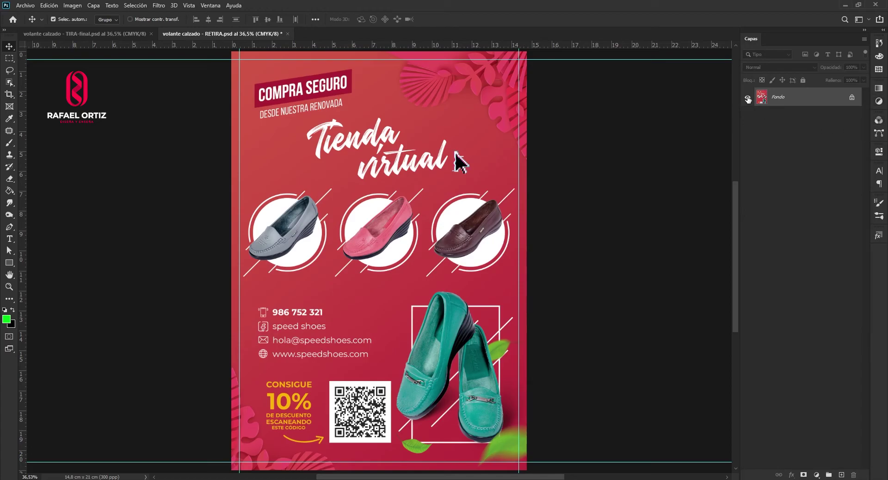